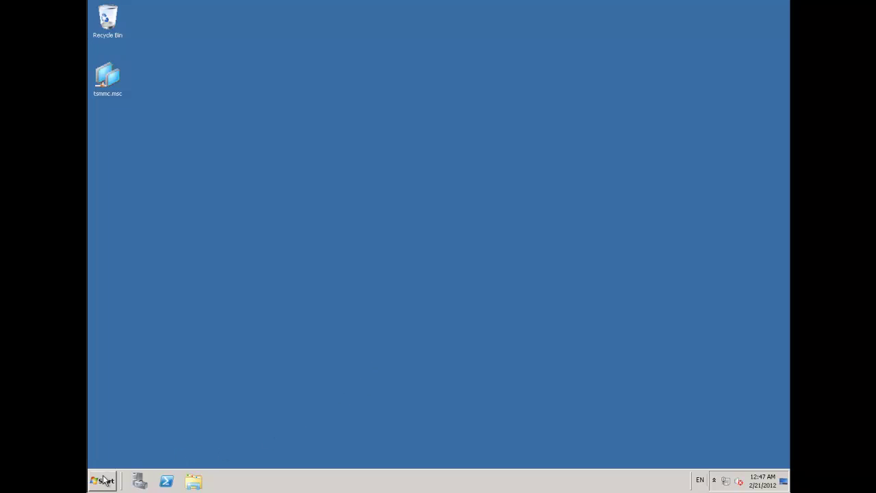
Launch Active Directory Users and Computers from Administrative Tools in the Start menu.
left_click(104, 480)
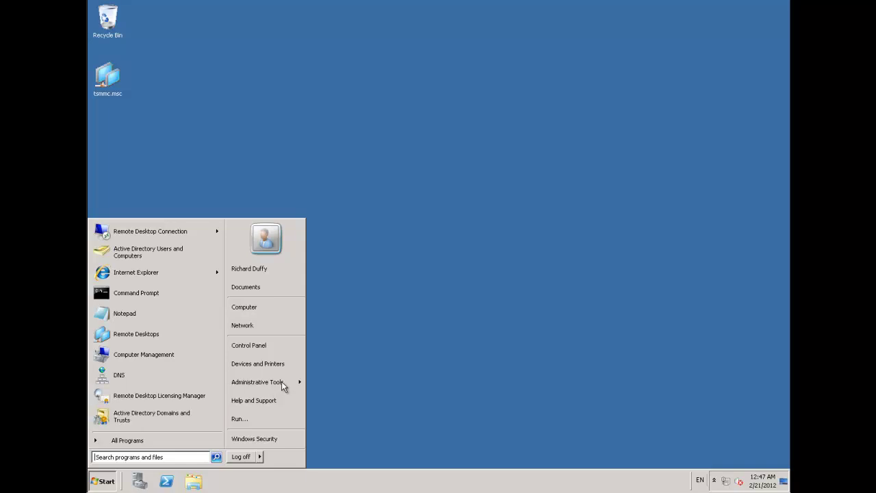
mouse_move(283, 387)
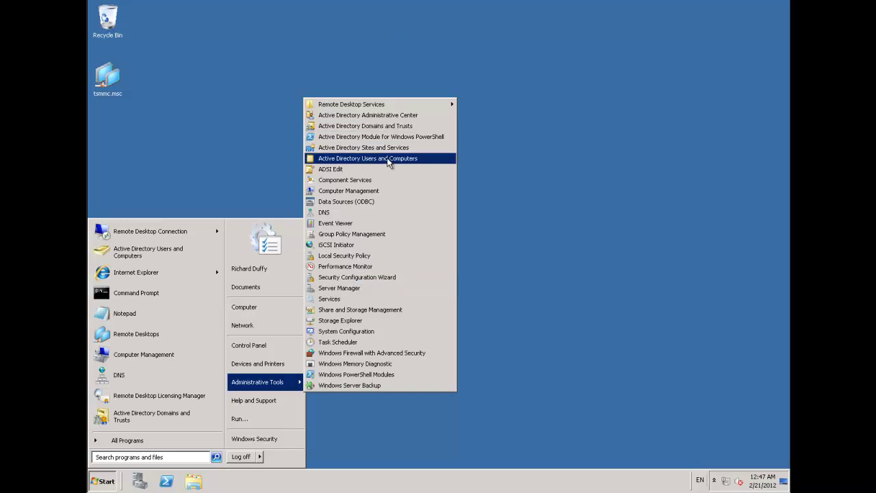
left_click(387, 158)
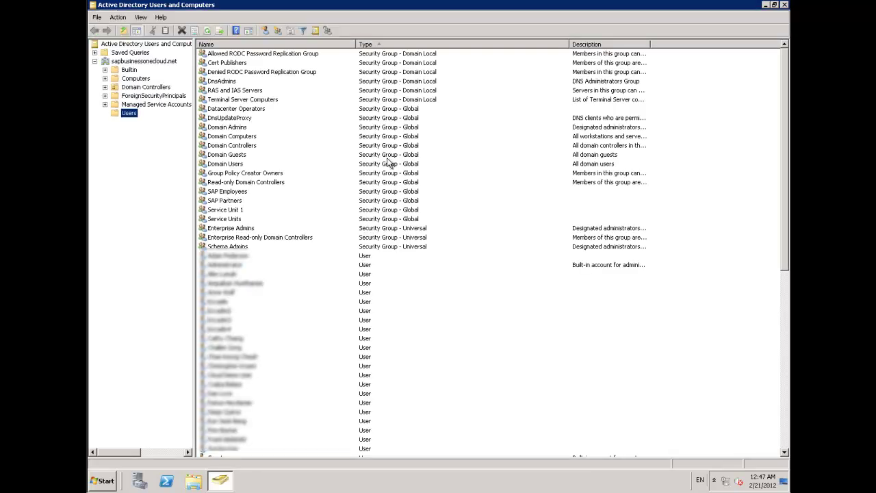
right_click(134, 117)
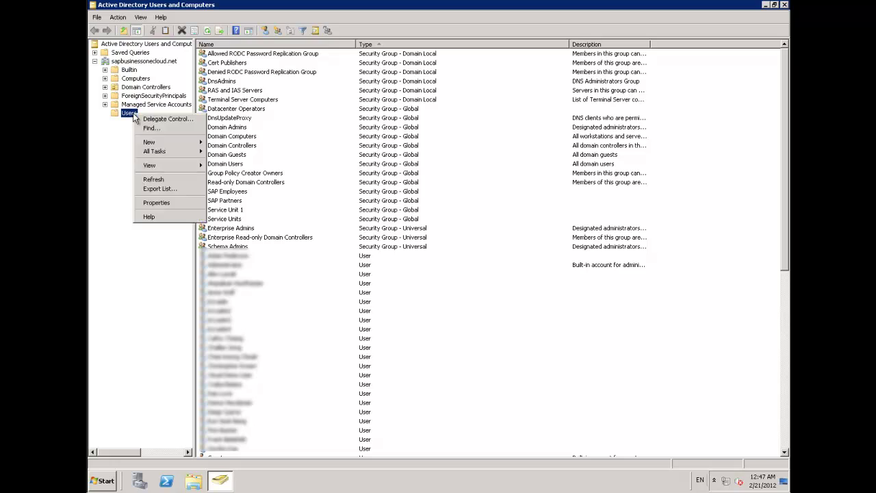
mouse_move(164, 142)
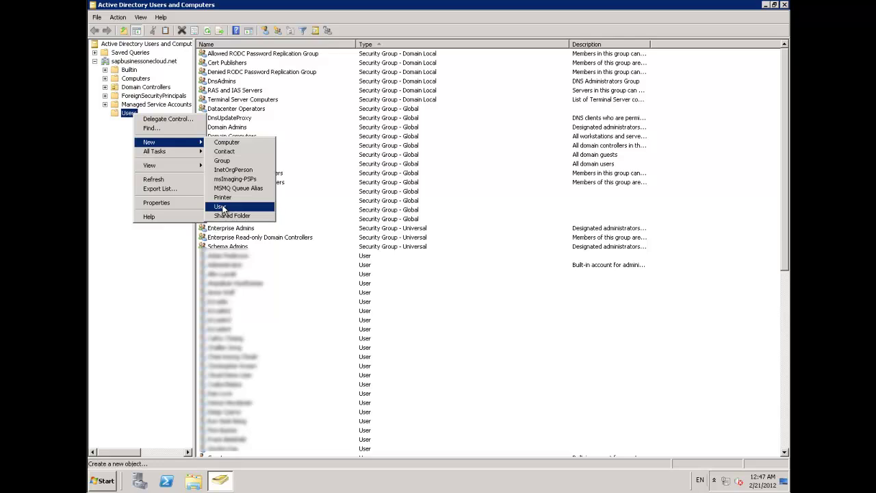
left_click(221, 208)
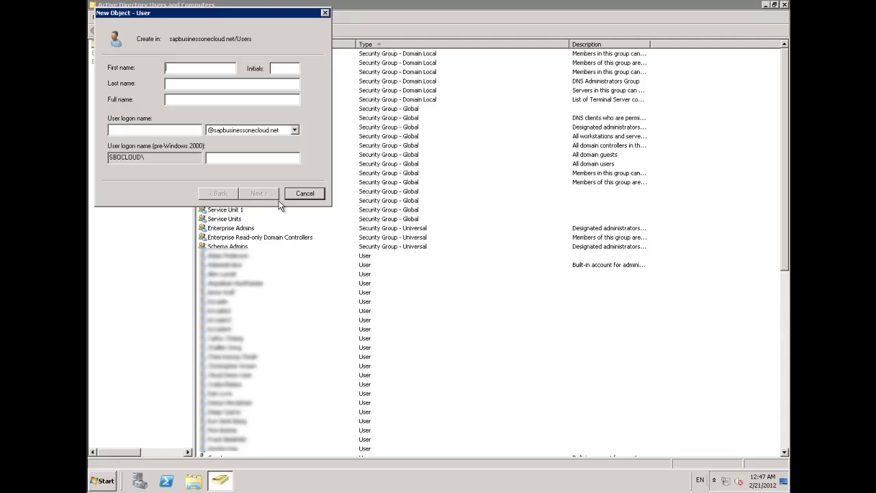
left_click(314, 195)
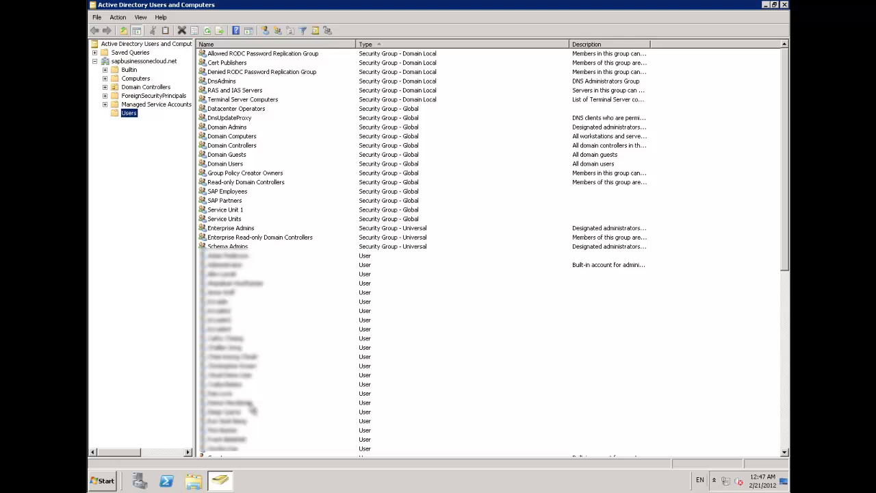
Copy an existing user into a new account, entering the new first name, last name and logon name.
right_click(235, 440)
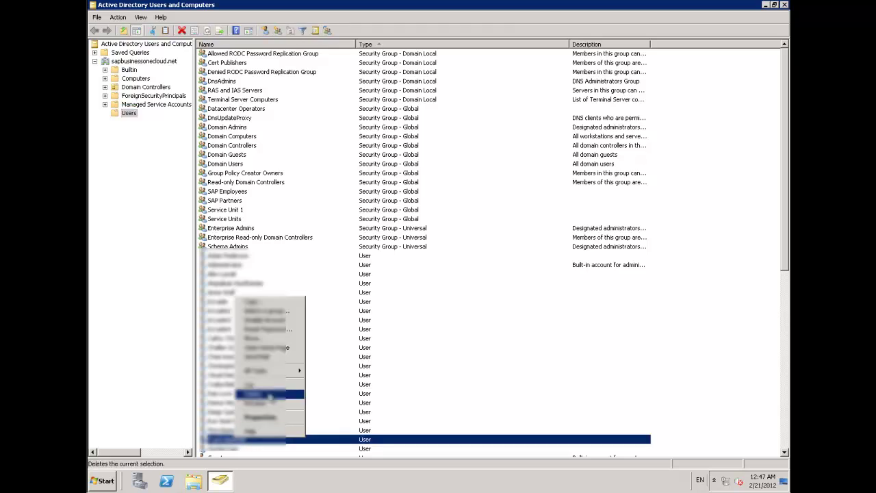
left_click(271, 304)
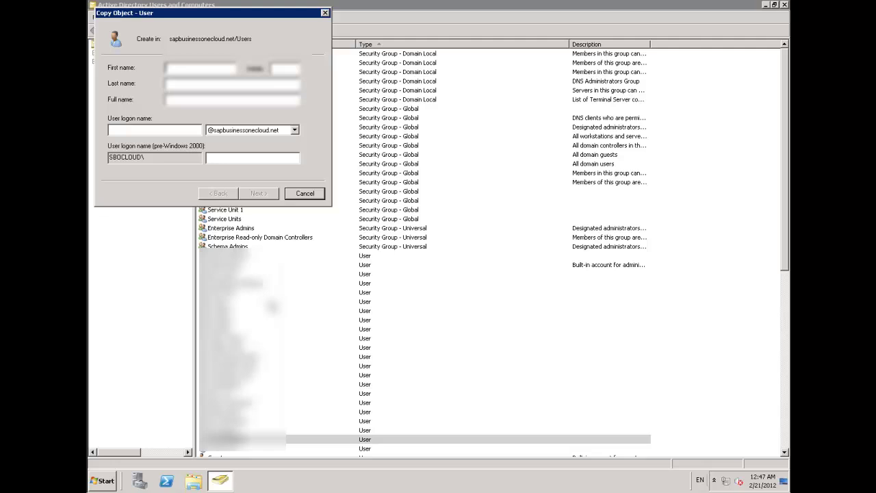
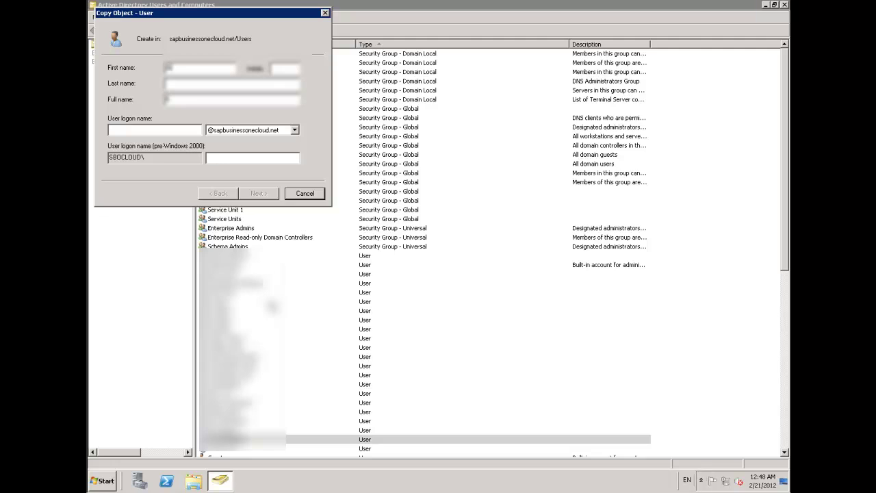
key("Tab")
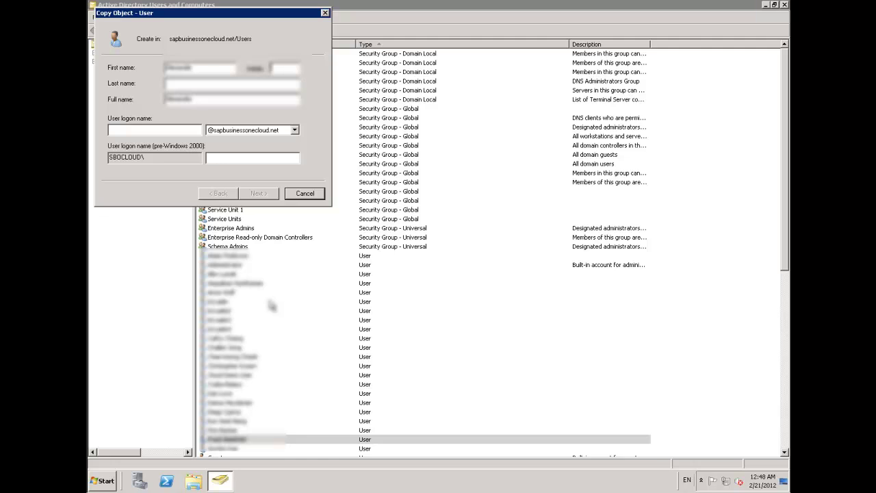
key("Tab")
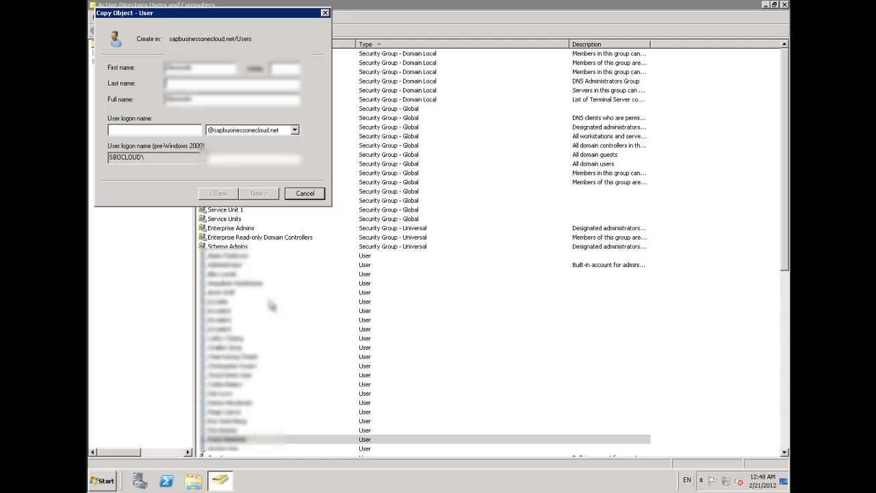
key("Tab")
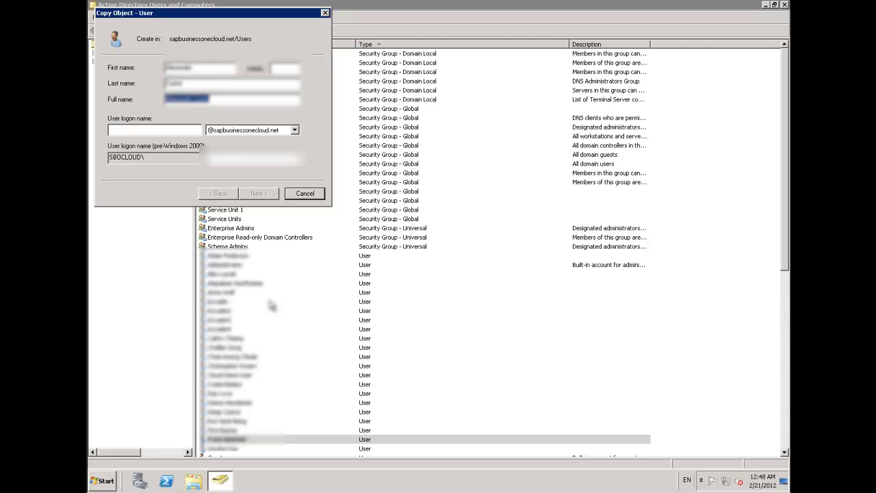
key("Tab")
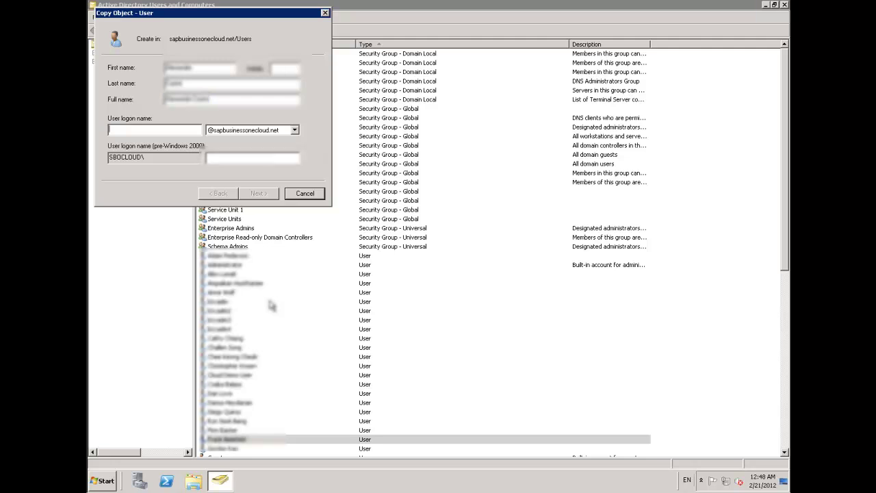
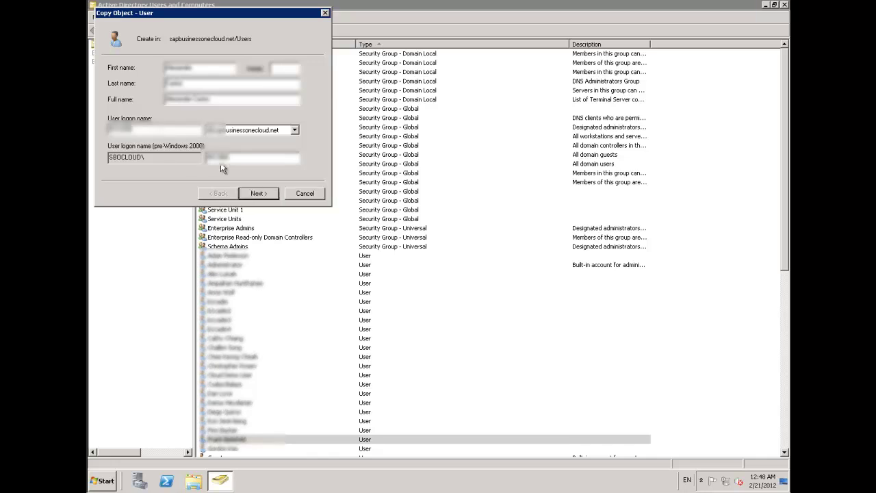
Set and confirm the new account's password, then create the account.
left_click(266, 194)
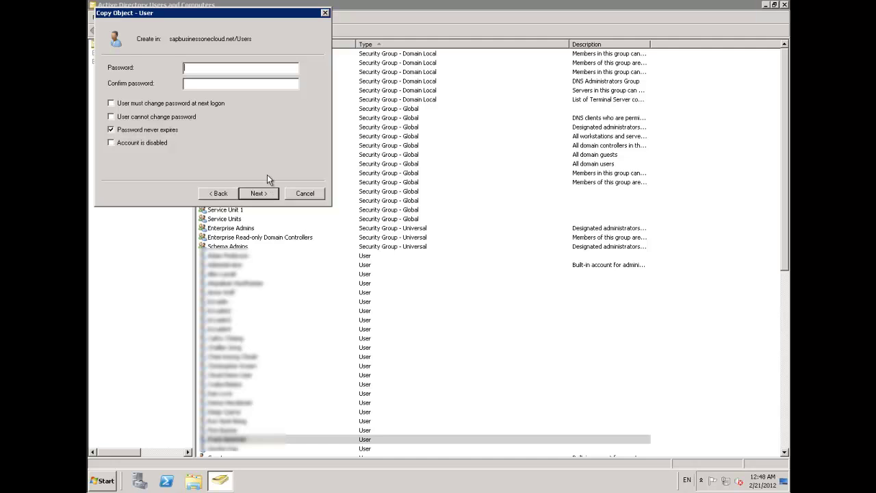
type("************")
key("Tab")
type("*************")
left_click(266, 194)
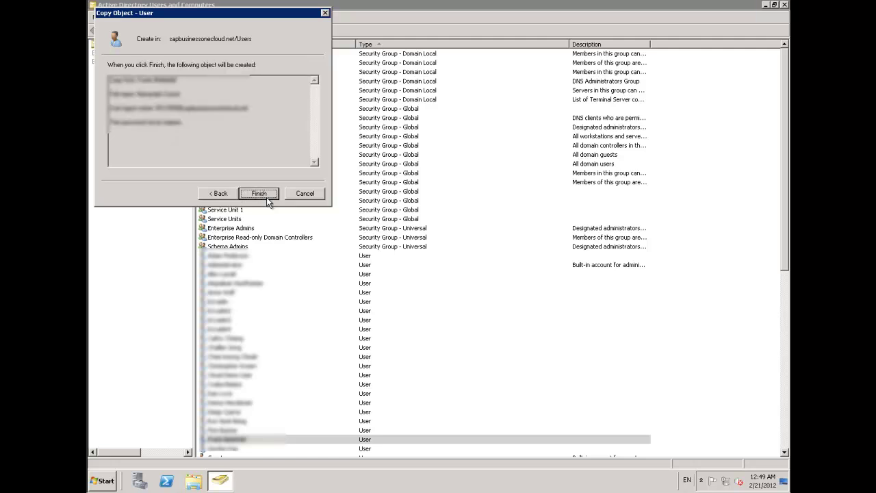
left_click(259, 194)
right_click(243, 452)
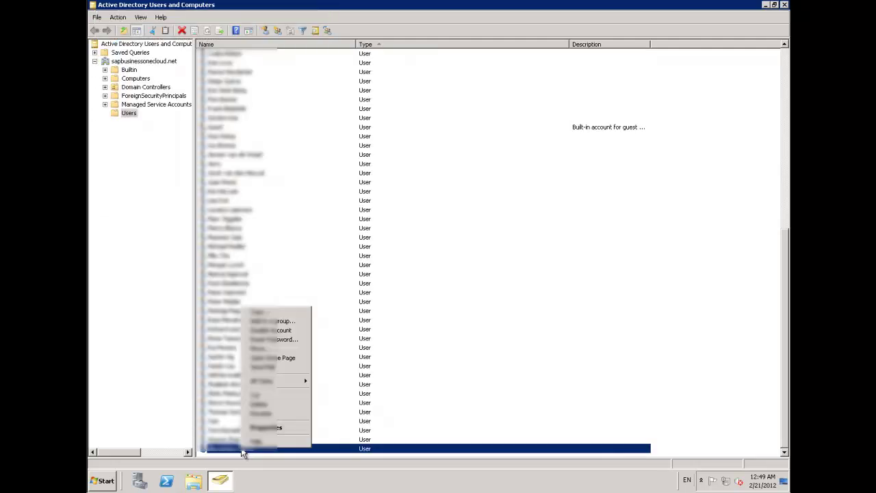
left_click(274, 428)
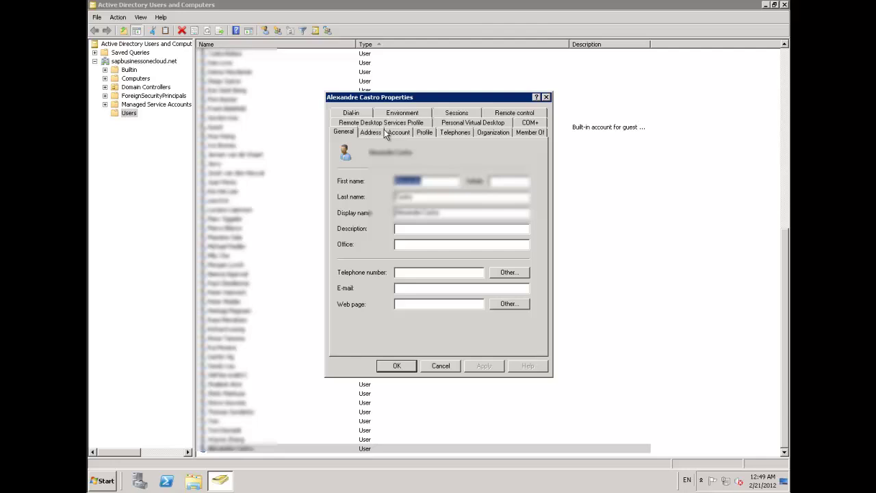
left_click(538, 134)
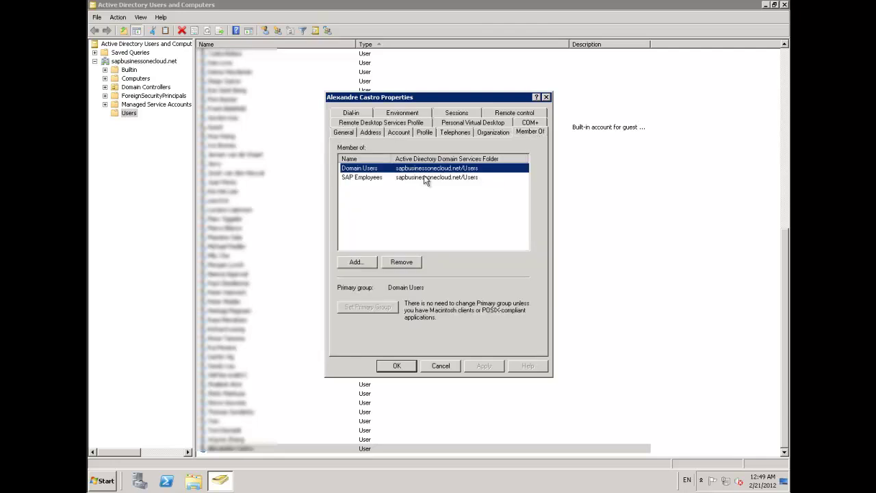
left_click(397, 366)
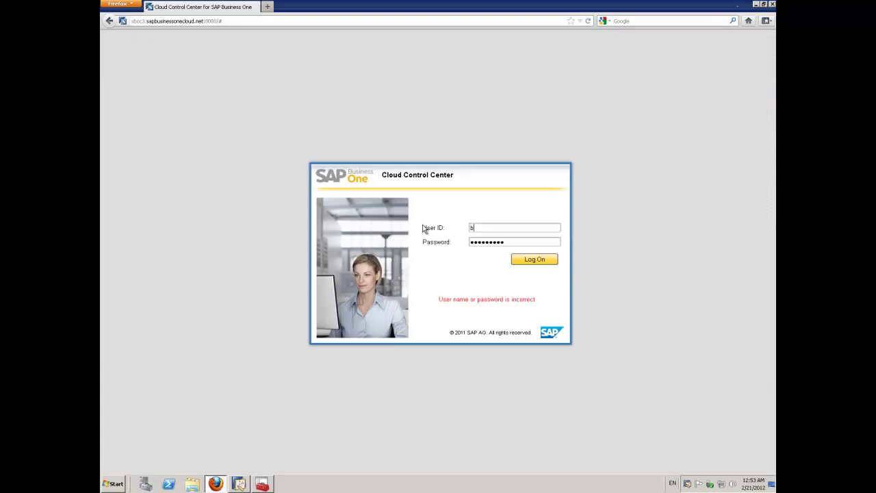
Log on with the admin user ID and password, then show the tenant list under Application Management.
type("1cadm")
key("Tab")
type("*********")
left_click(527, 263)
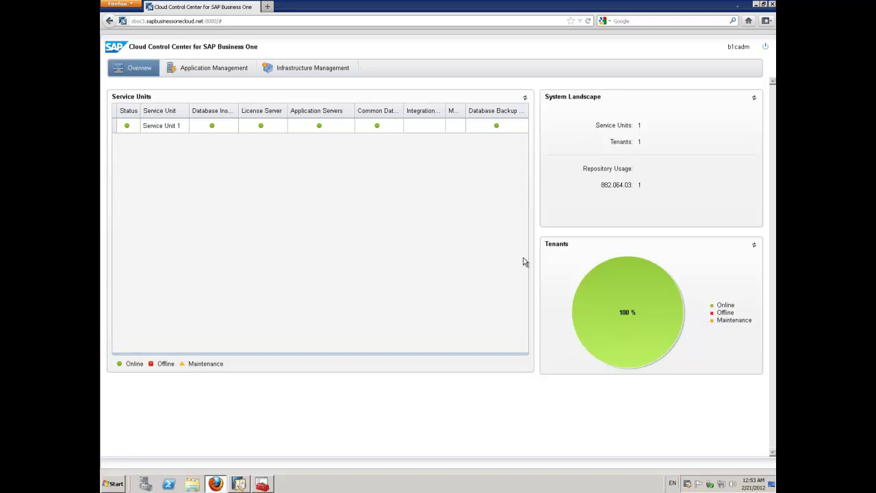
left_click(221, 69)
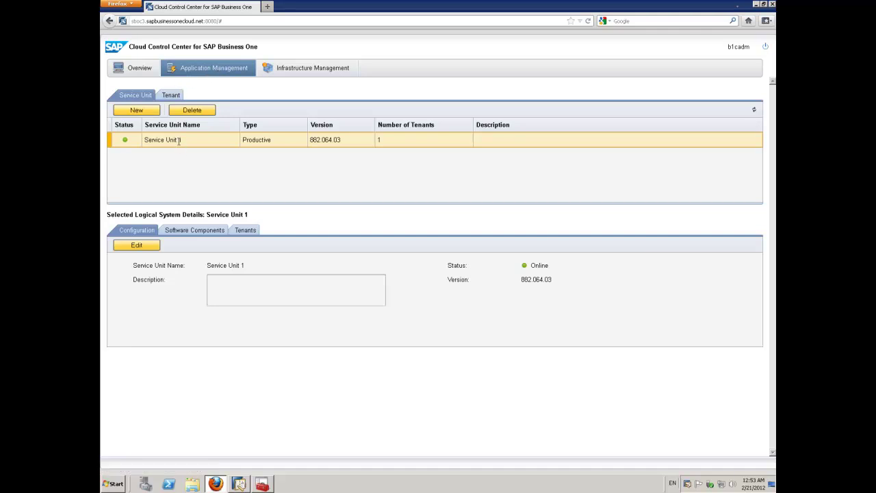
left_click(178, 99)
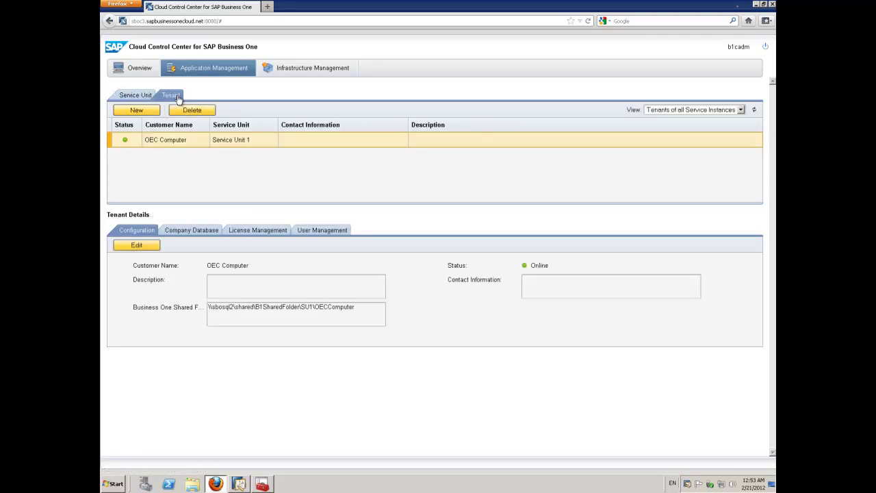
In the tenant's User Management, add the pasted domain user name after Check Name verifies it.
left_click(316, 231)
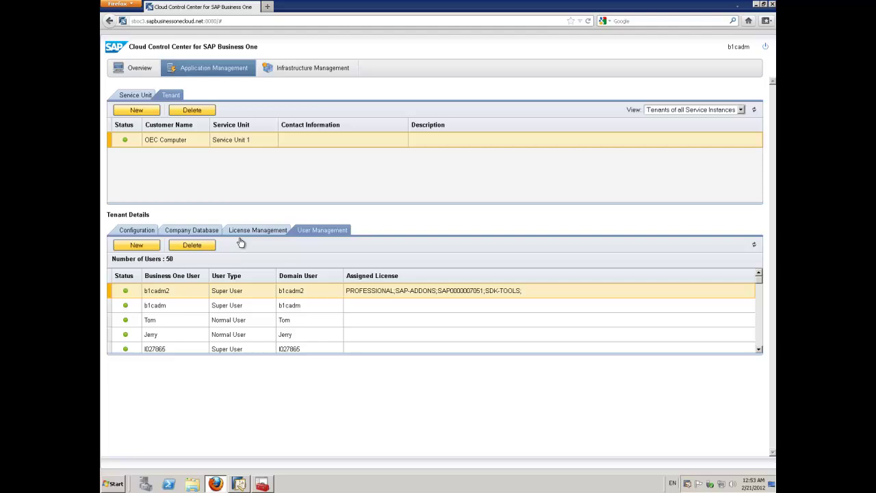
left_click(138, 247)
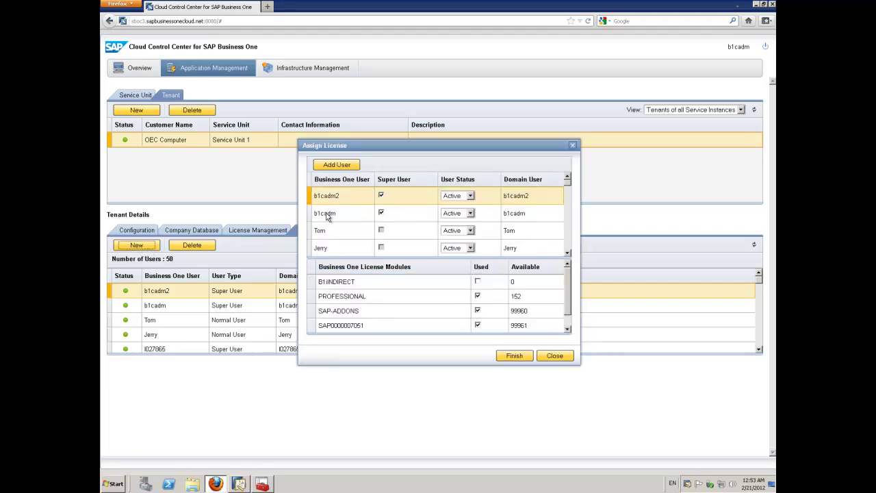
left_click(342, 169)
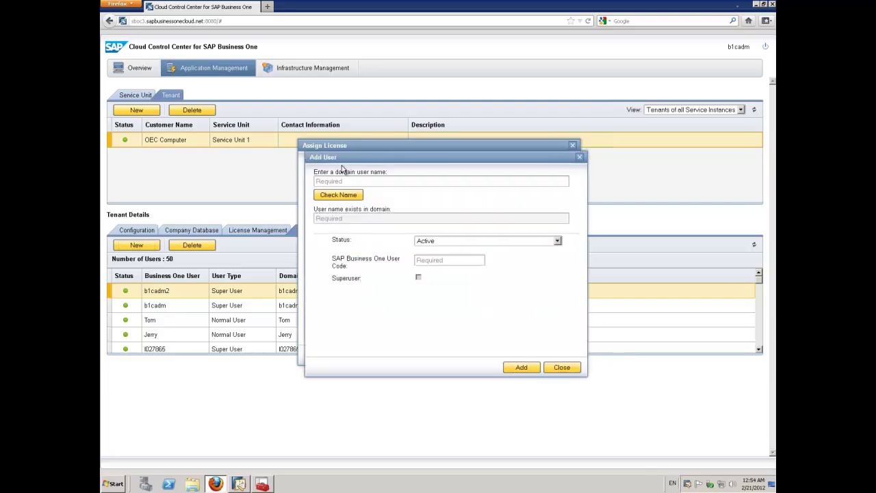
left_click(343, 181)
type("I812369")
left_click(342, 196)
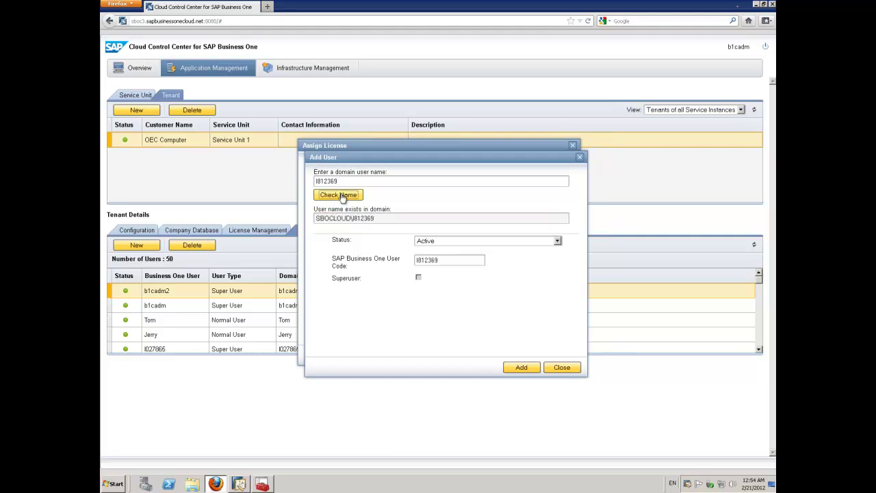
left_click(523, 369)
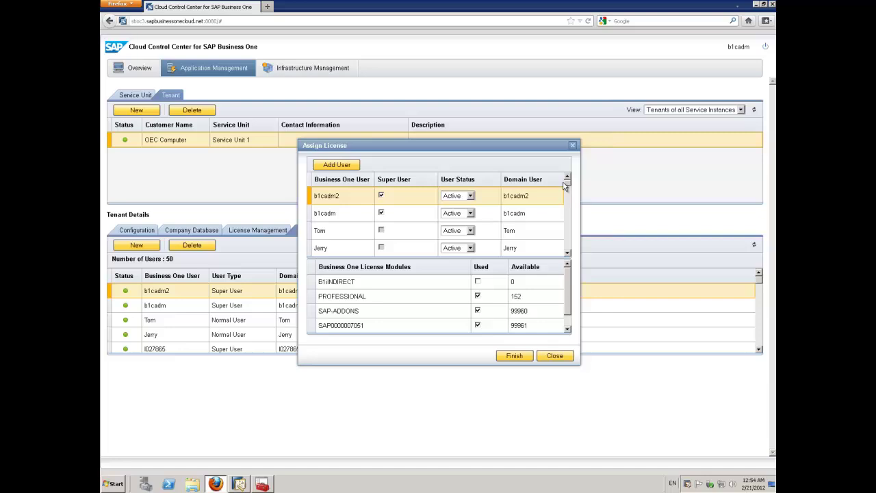
left_click_drag(567, 187, 568, 255)
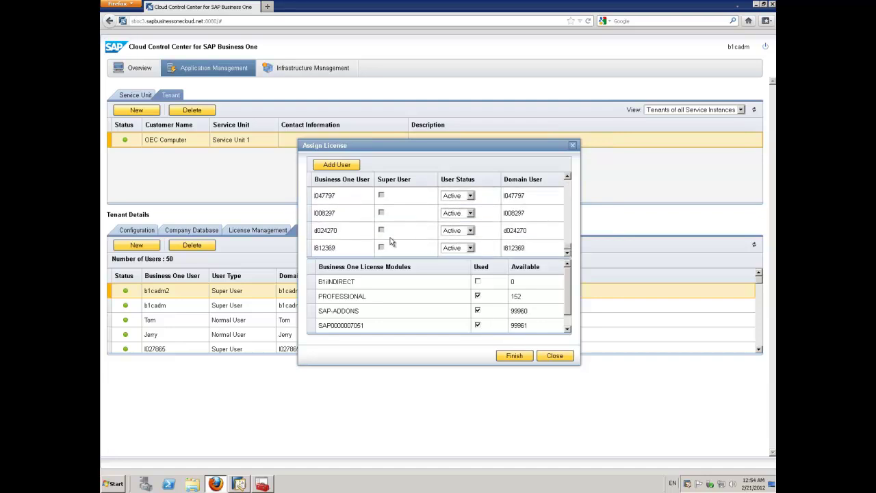
left_click(311, 252)
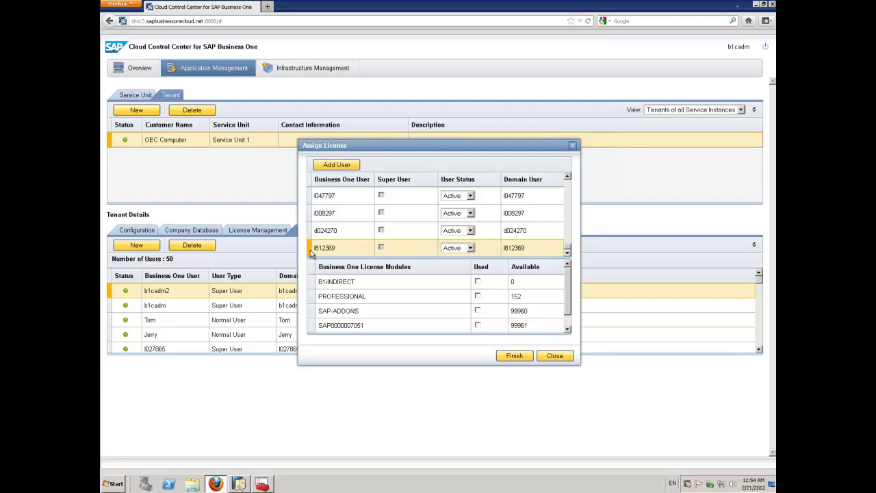
left_click(478, 298)
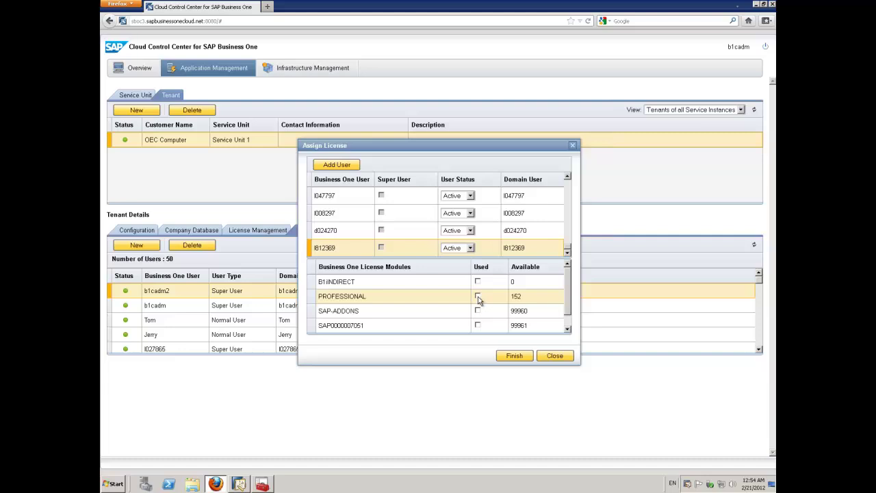
left_click(478, 300)
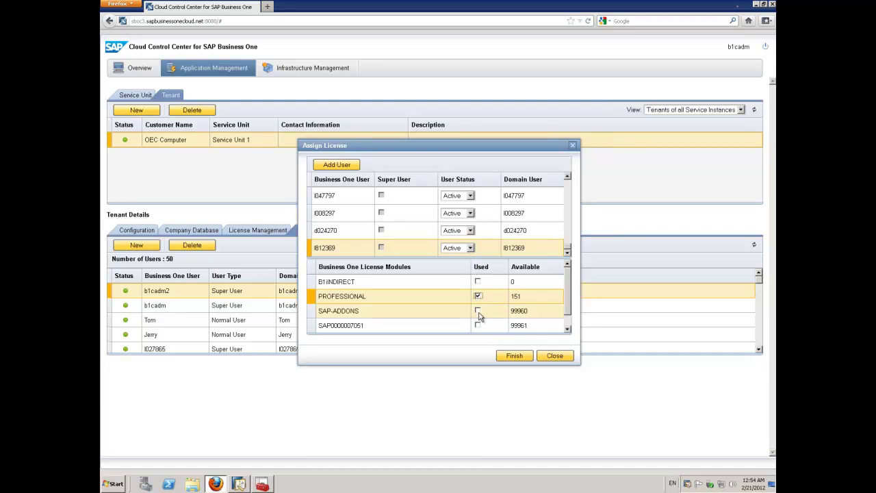
left_click(478, 311)
left_click(478, 325)
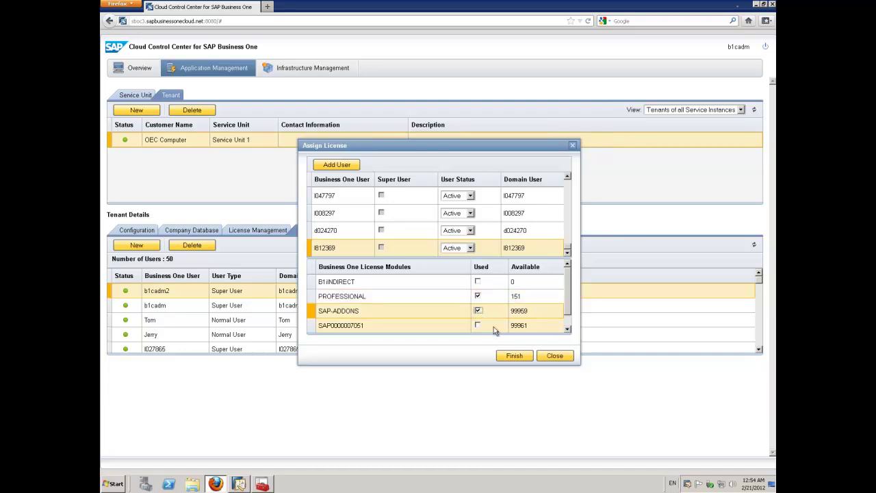
left_click(567, 327)
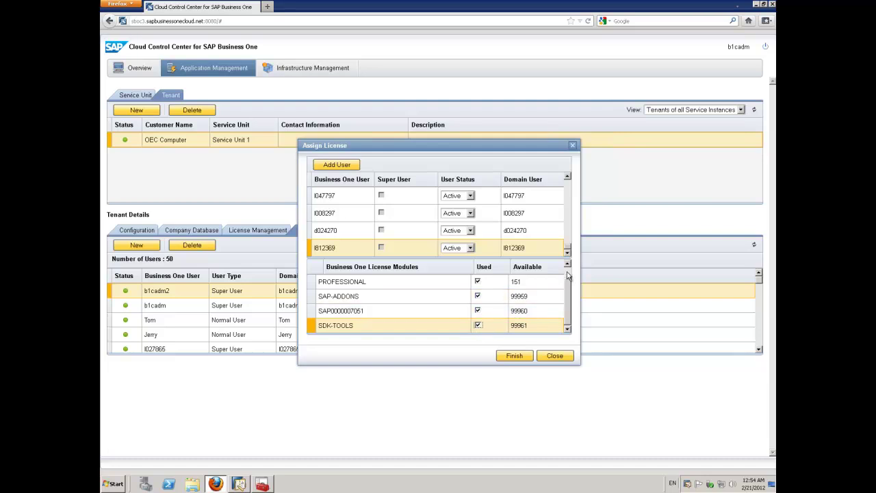
scroll(568, 273, "up", 1)
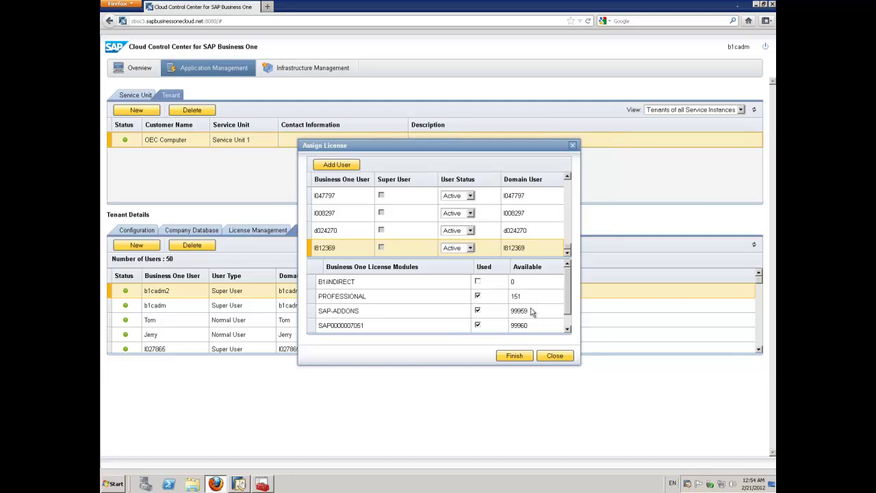
Finish the license assignment and review the new user's licenses in the User Management table.
left_click(514, 356)
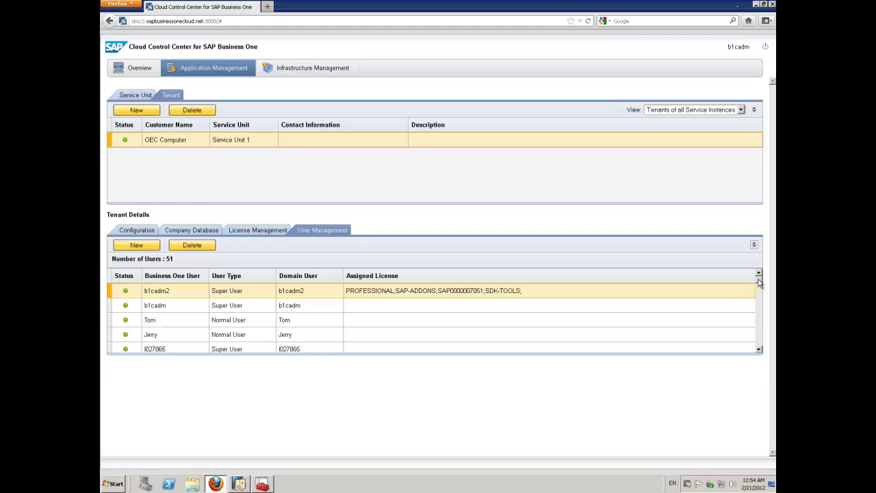
scroll(758, 349, "down", 10)
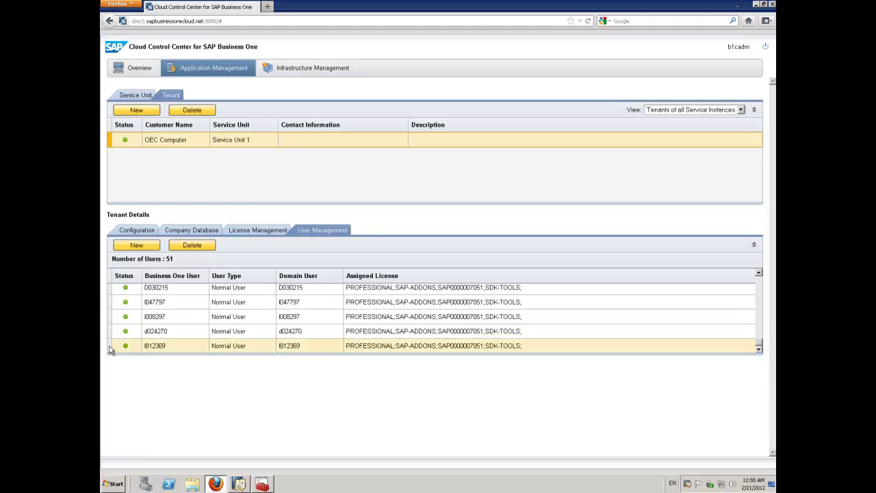
left_click(111, 349)
left_click(378, 332, "ctrl")
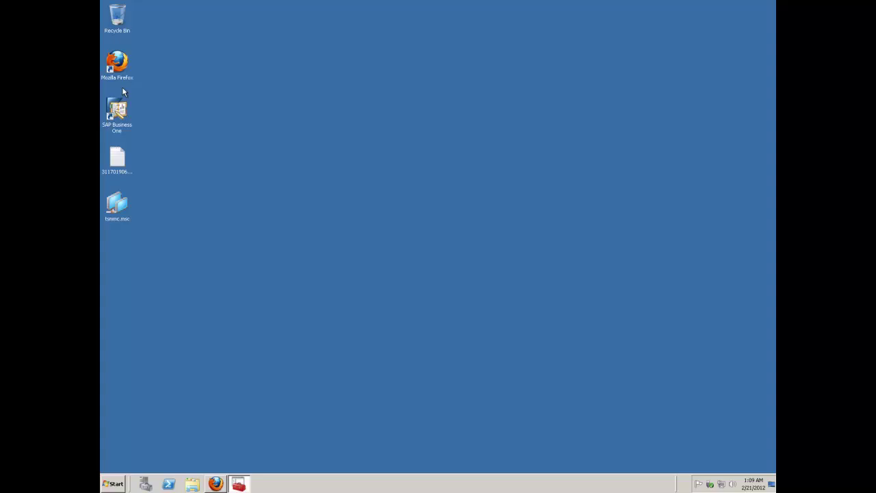
Start the SAP Business One client and accept the security certificate alert.
double_click(117, 106)
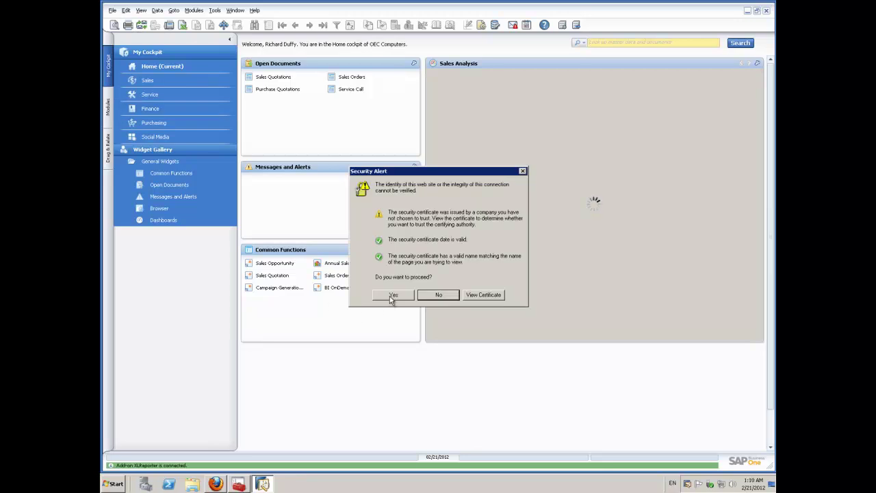
left_click(393, 295)
Open Administration > Setup > General > Users, search User Code '*', and load row 20's user.
left_click(144, 96)
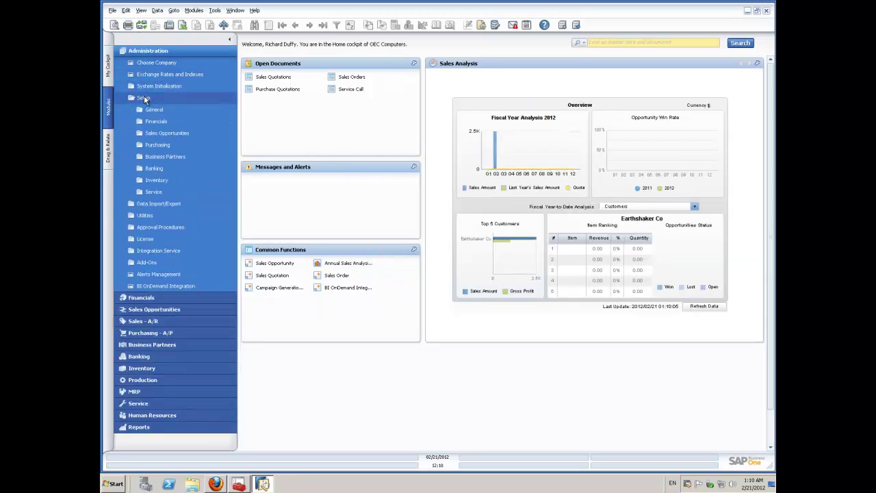
left_click(147, 112)
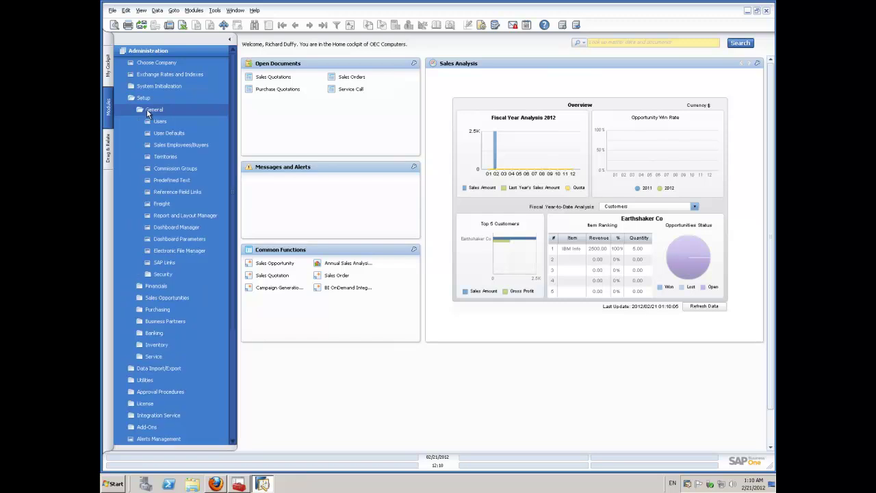
left_click(159, 123)
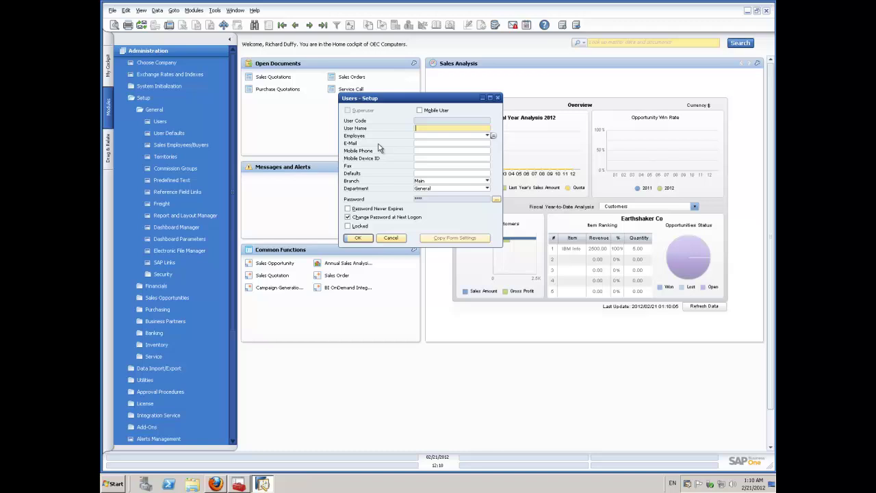
key("ctrl+f")
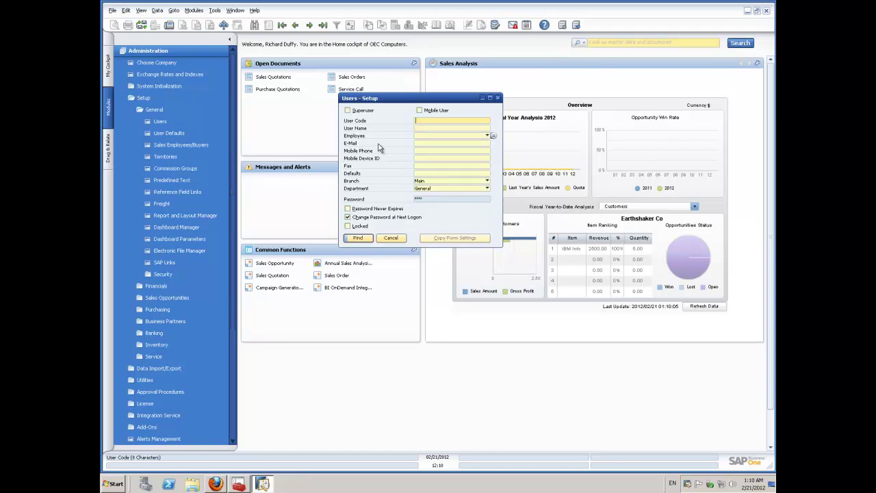
type("*")
key("Return")
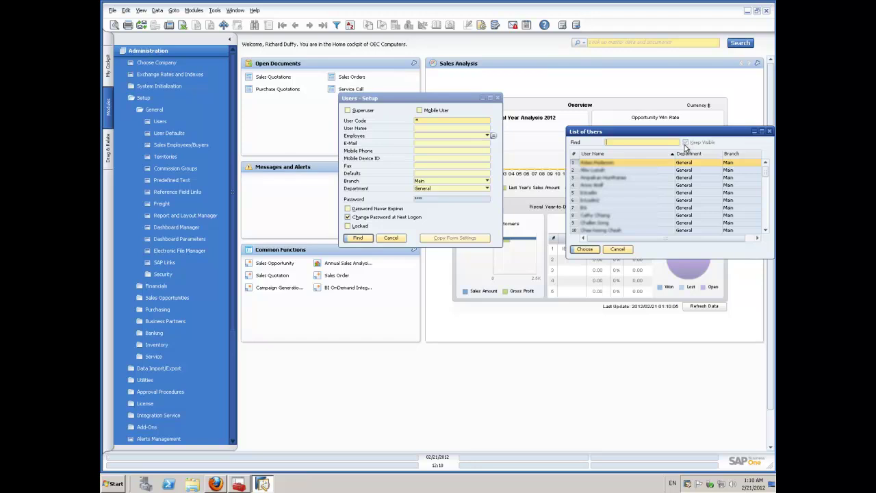
left_click(765, 217)
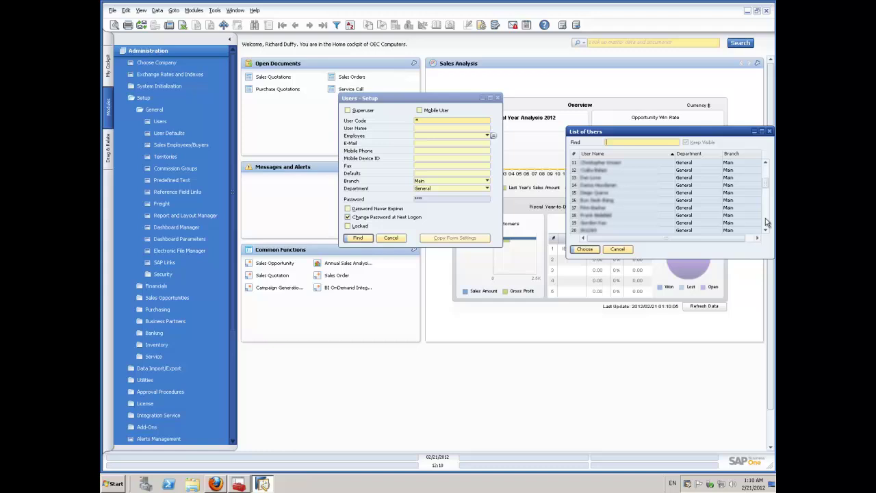
double_click(600, 231)
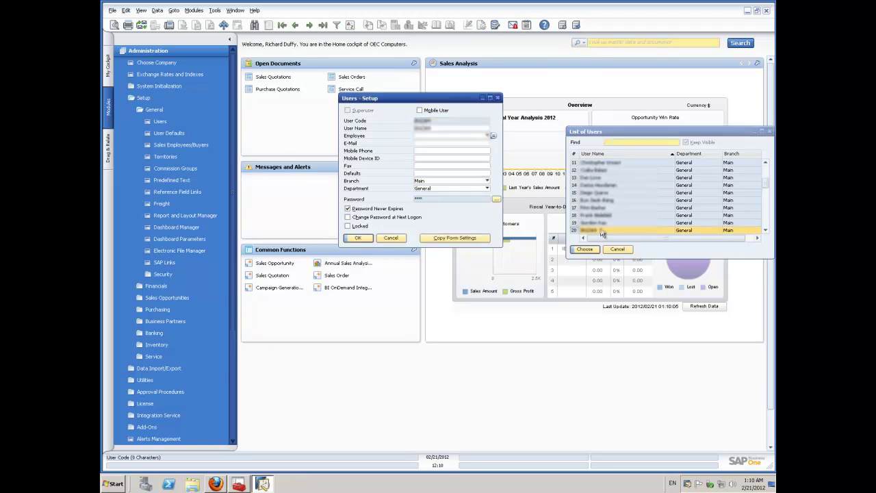
Replace the loaded record's User Name with the new user's full name.
double_click(447, 128)
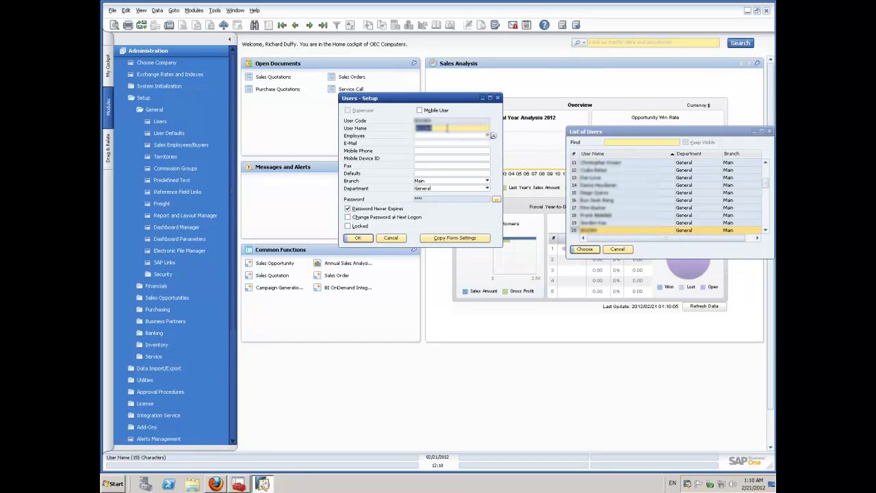
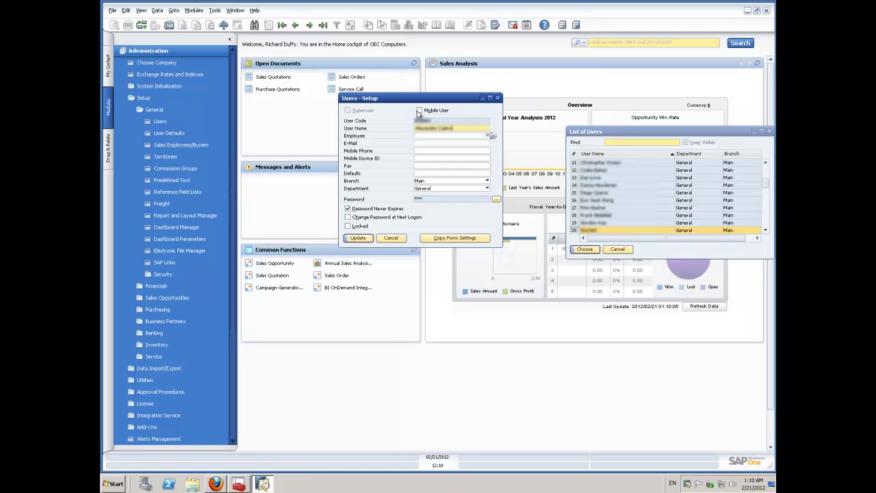
Paste the IMEI as Mobile Device ID, try Update, then paste the mobile phone number.
left_click(432, 158)
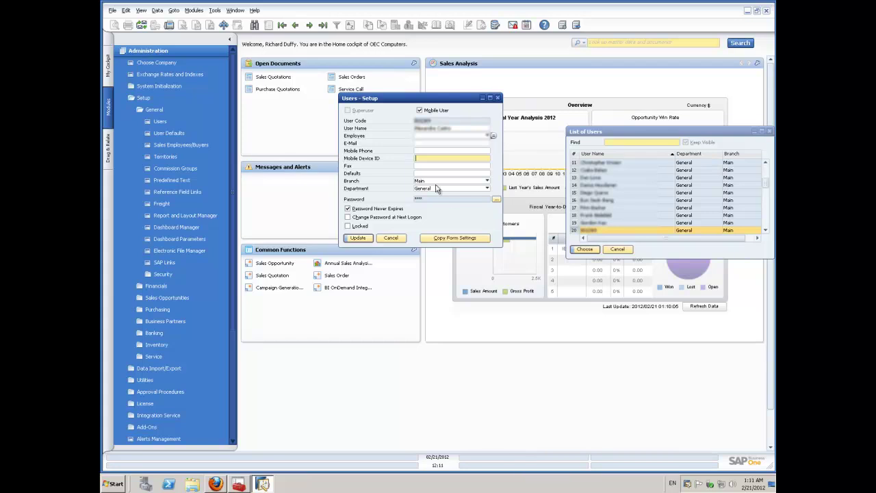
key("ctrl+v")
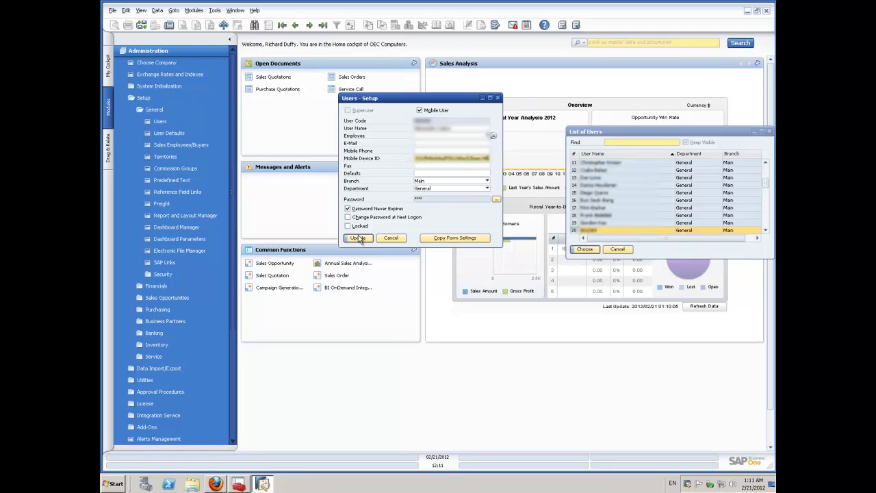
left_click(363, 239)
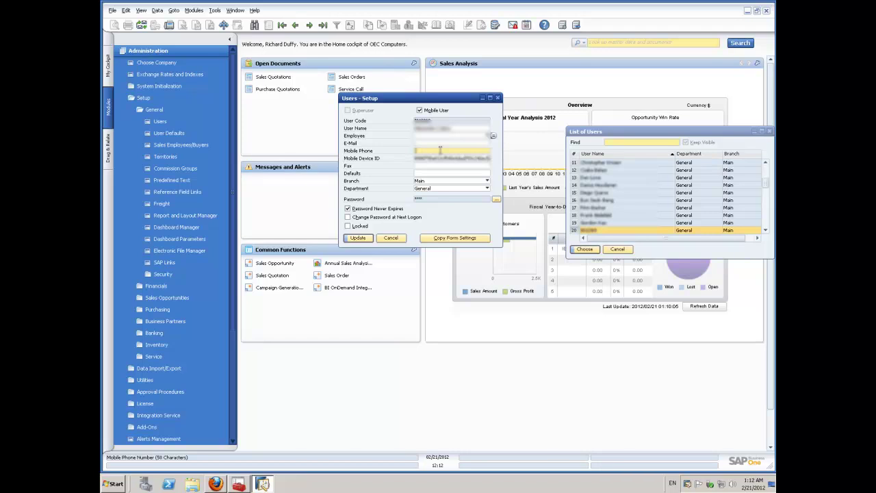
key("ctrl+v")
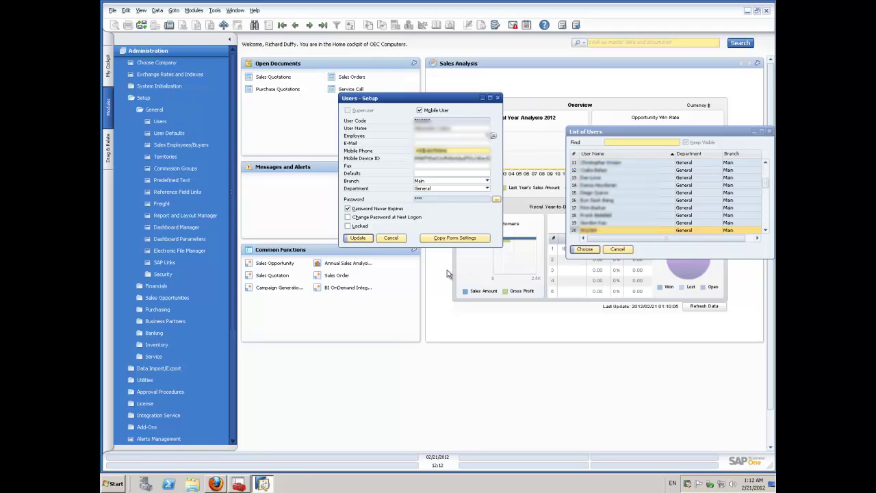
Update the mobile user's record with employee data, acknowledge the BI license notice, and clear the form.
left_click(358, 239)
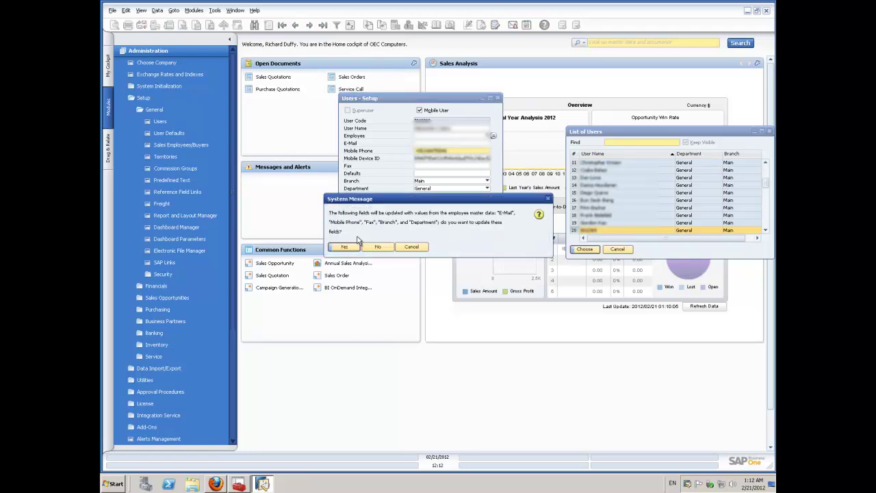
left_click(350, 248)
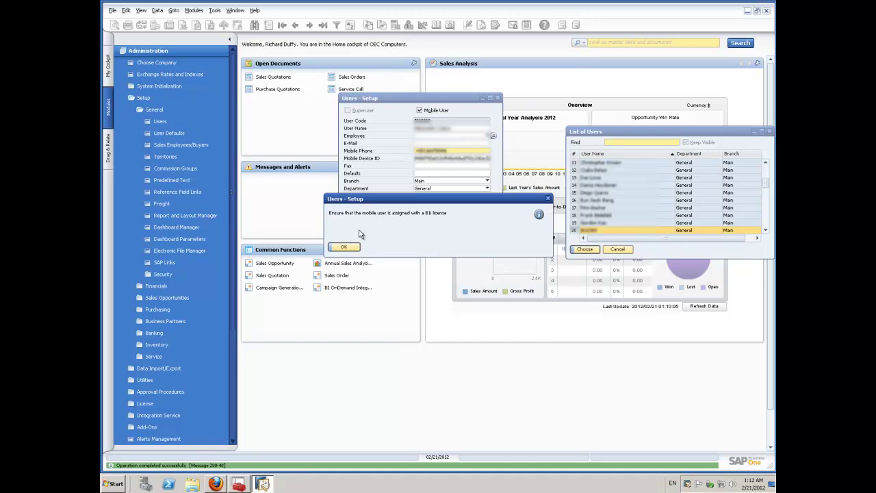
left_click(349, 247)
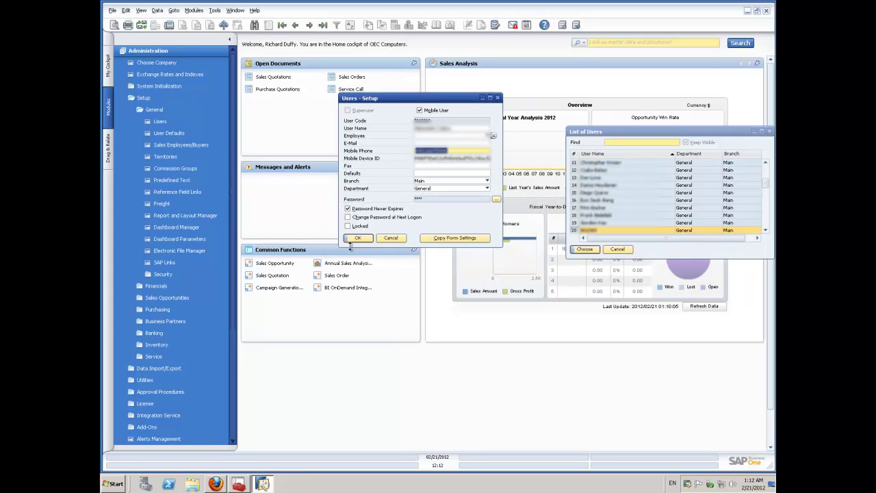
left_click(357, 239)
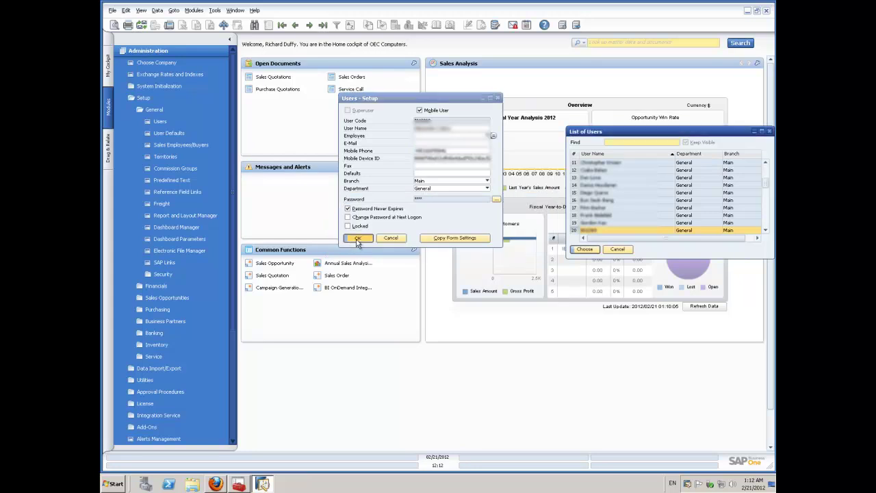
left_click(143, 98)
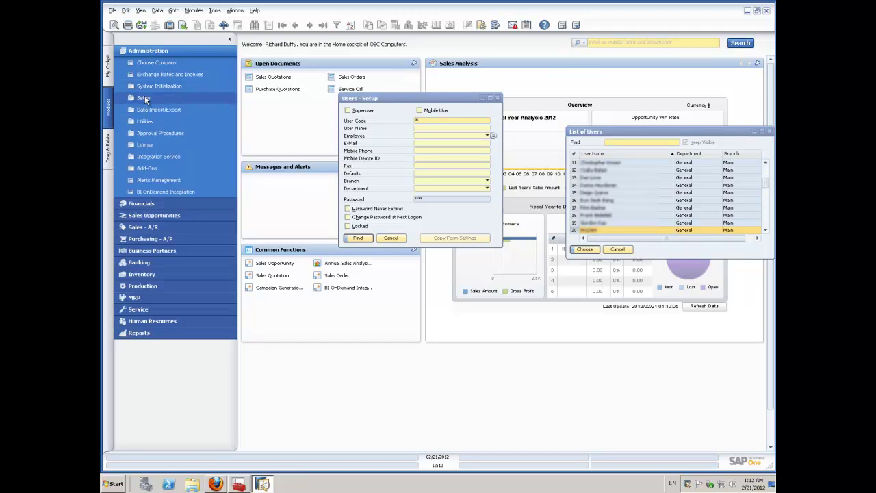
In License Administration, give the last listed user BI and SDK Tools licenses and confirm.
left_click(146, 144)
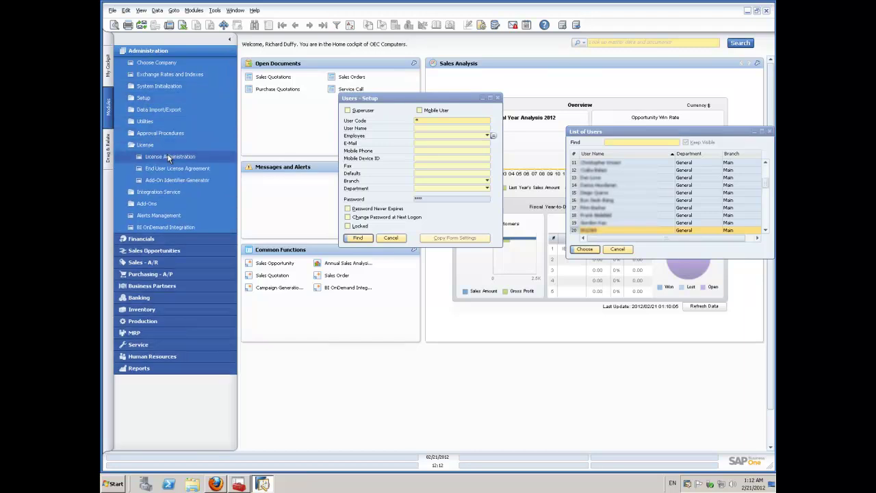
left_click(167, 156)
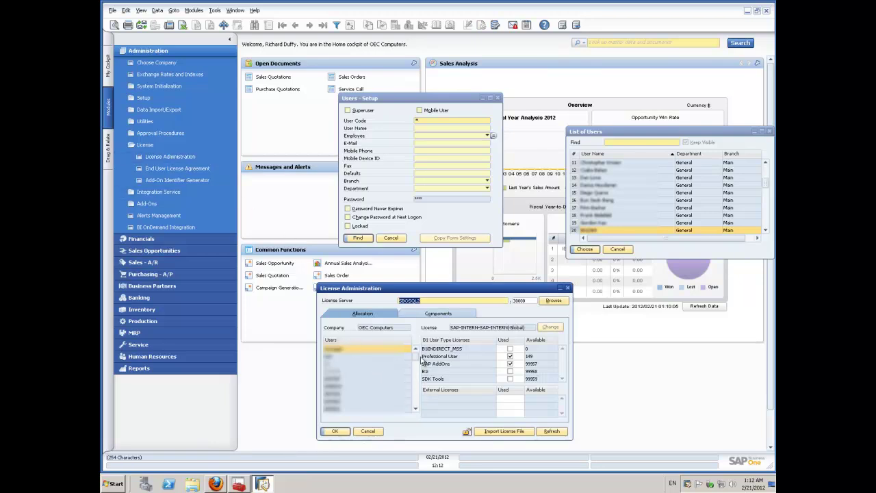
left_click_drag(417, 361, 418, 410)
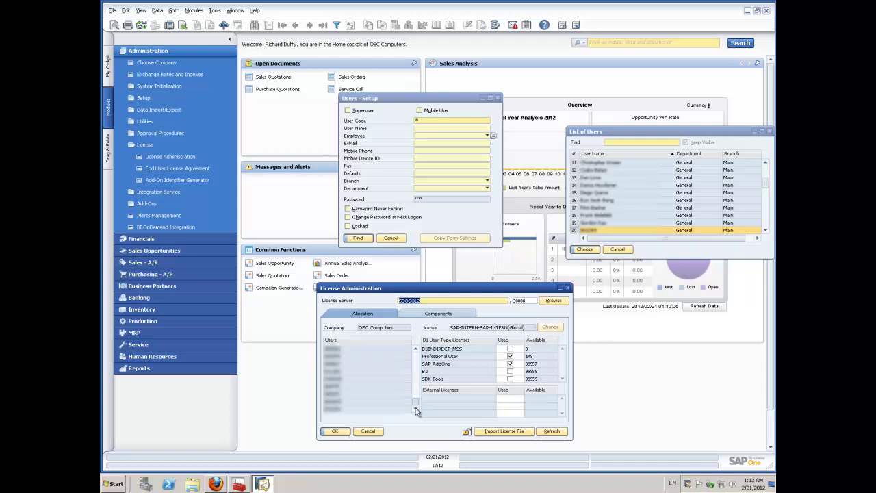
left_click(343, 410)
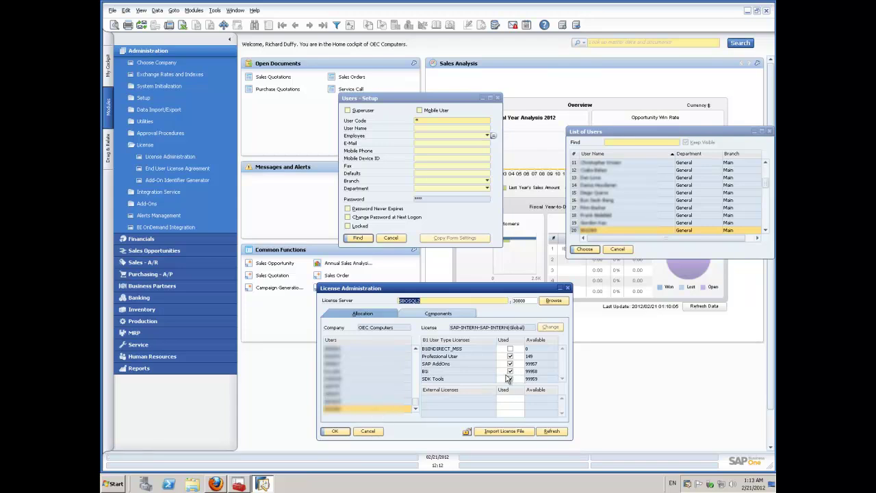
left_click(509, 379)
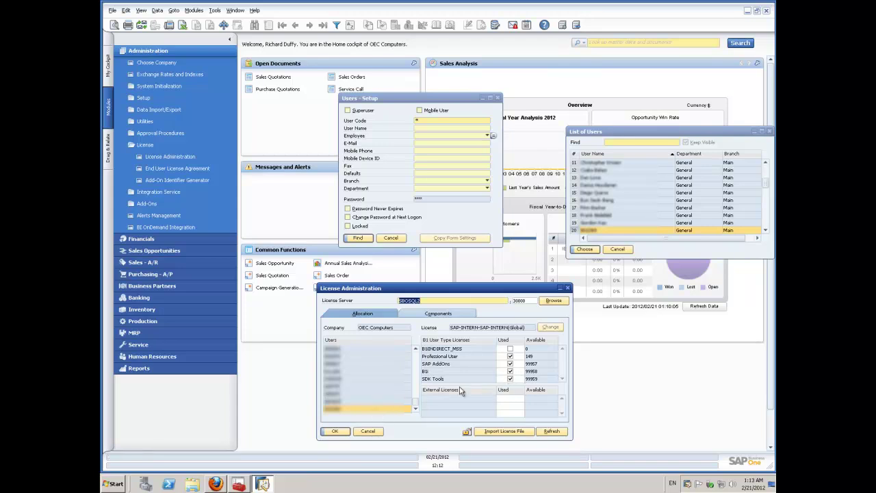
left_click(339, 431)
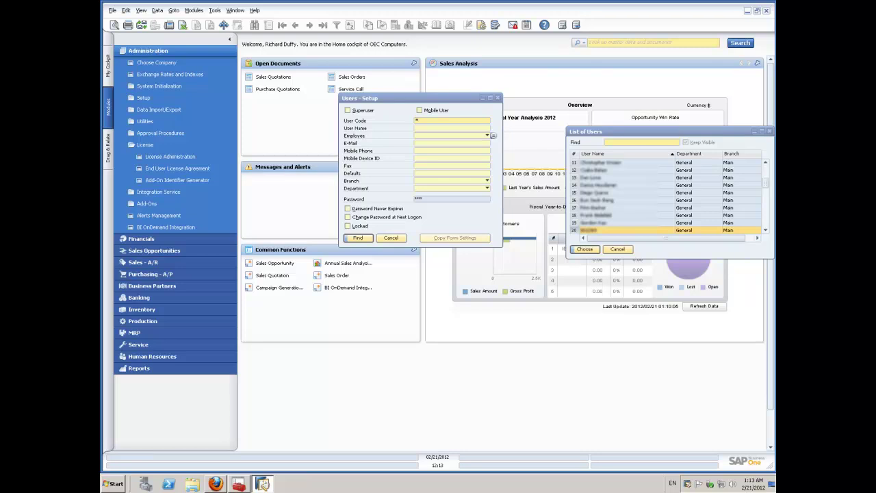
Close Users - Setup and List of Users, then switch to the My Cockpit view.
left_click(498, 99)
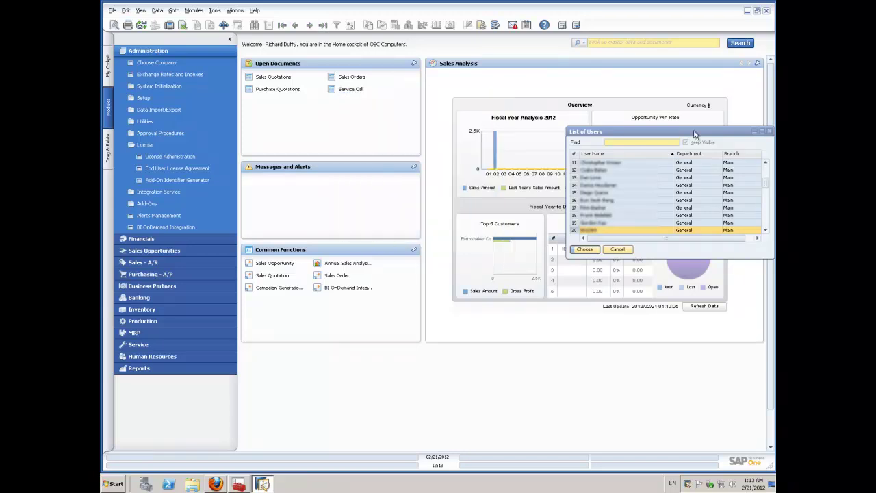
left_click(769, 131)
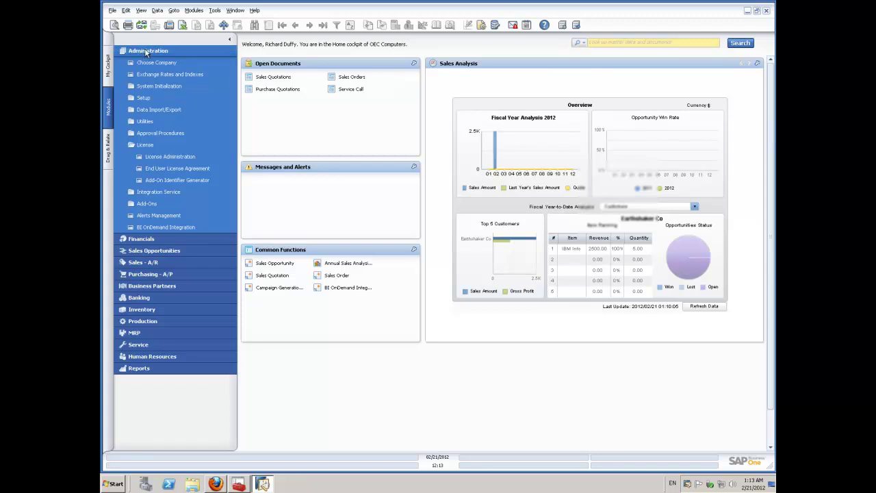
left_click(146, 51)
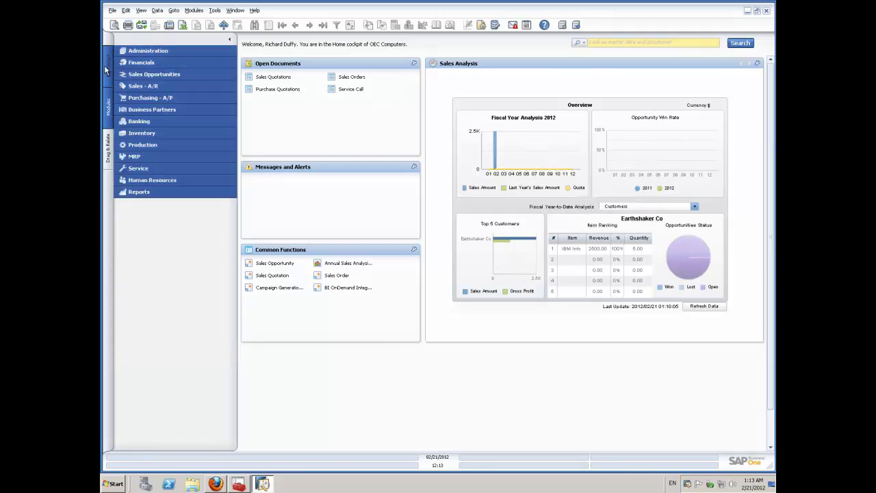
left_click(106, 65)
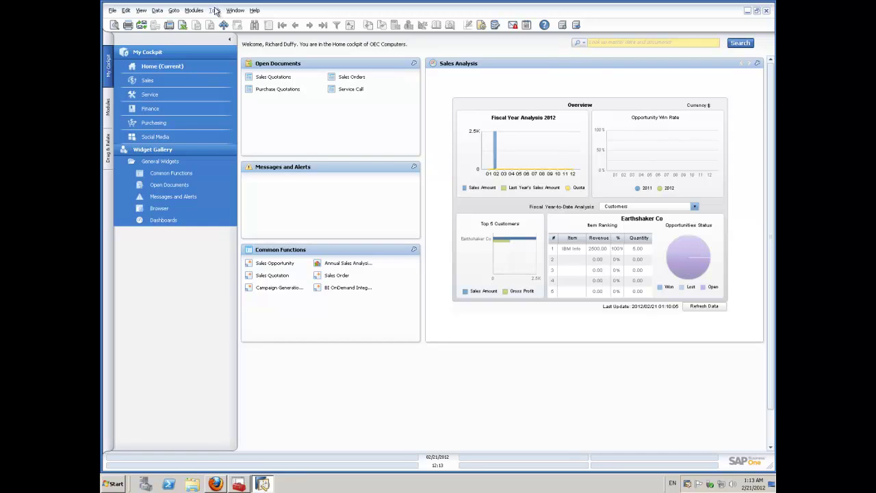
Add a new cockpit named 'Cloud Management' in Cockpit Management and save it.
left_click(214, 10)
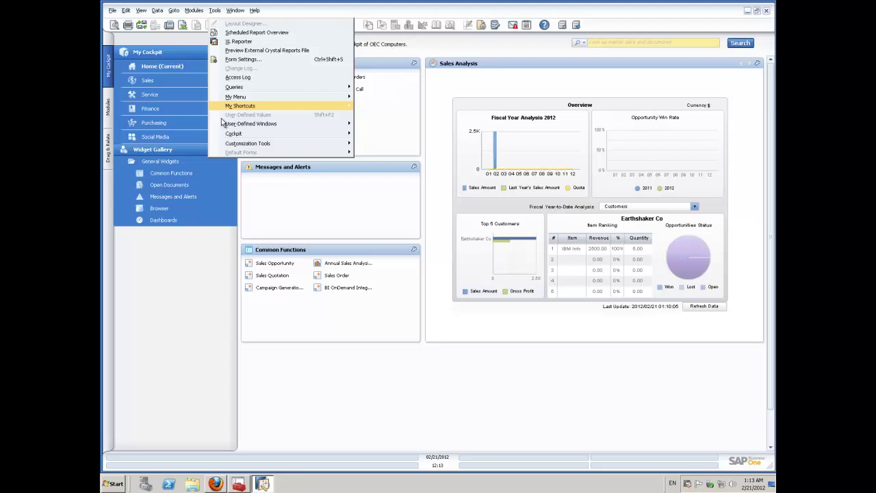
mouse_move(233, 133)
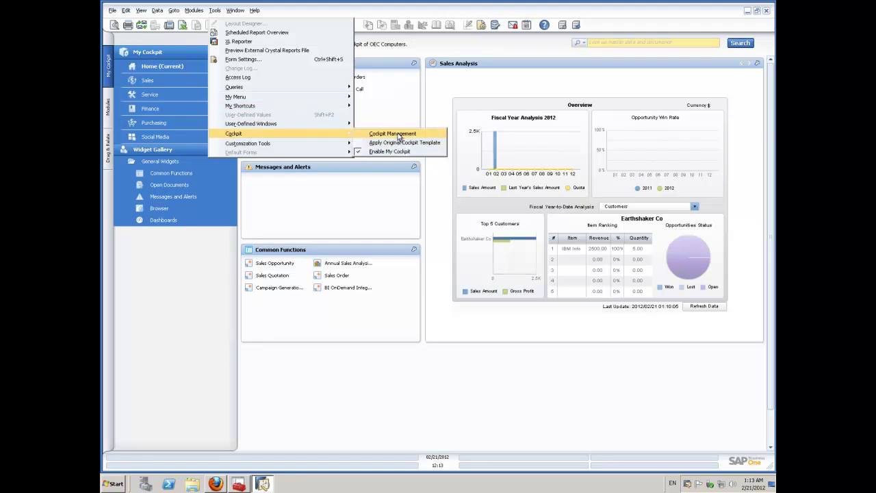
left_click(399, 135)
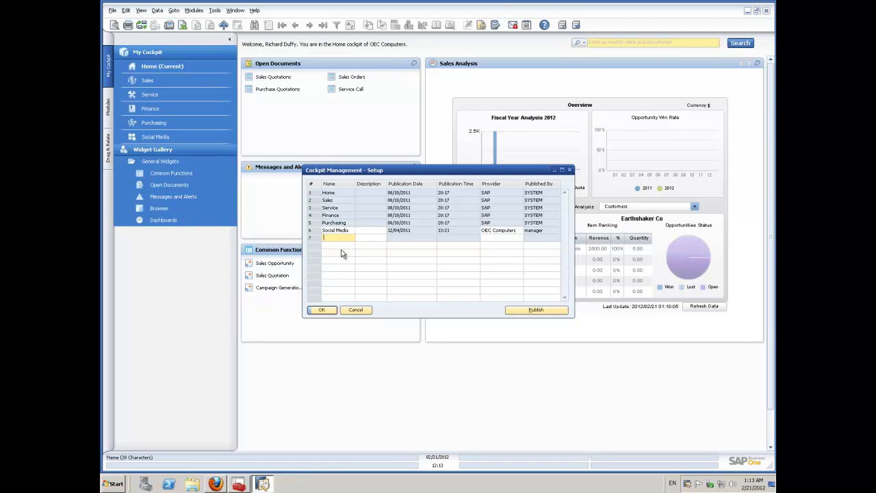
type("Cloud Management")
key("BackSpace")
key("BackSpace")
key("BackSpace")
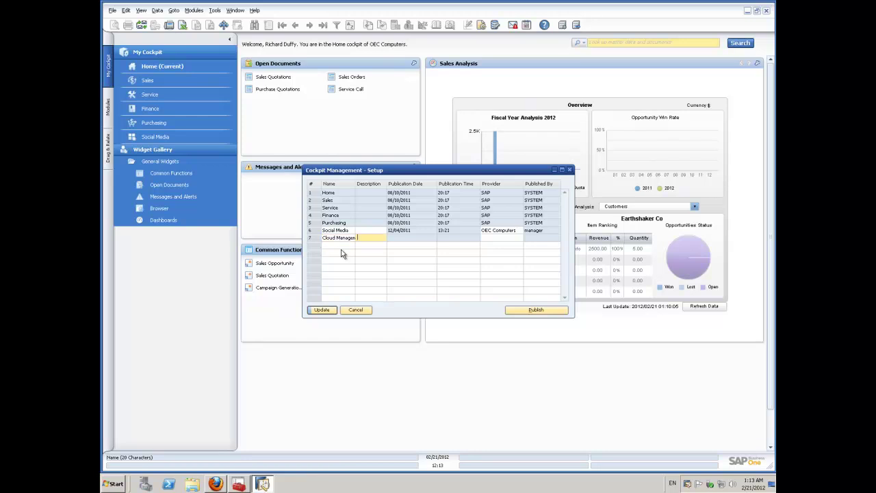
left_click(328, 312)
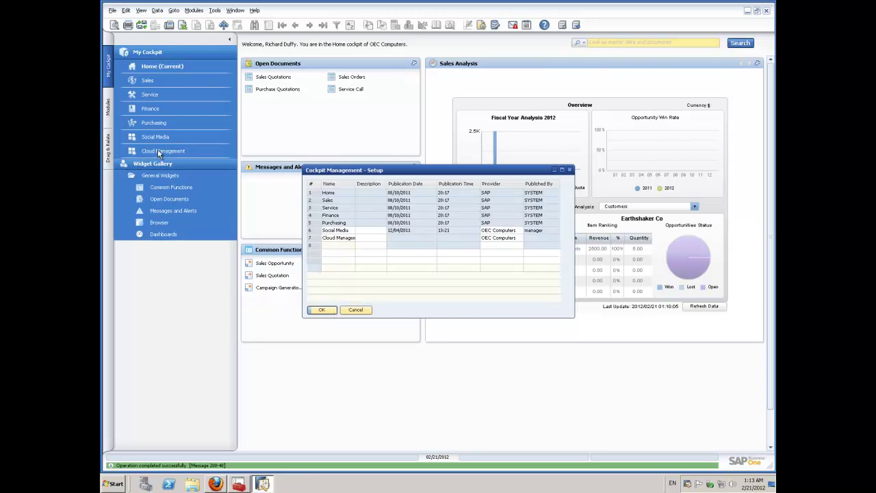
key("Return")
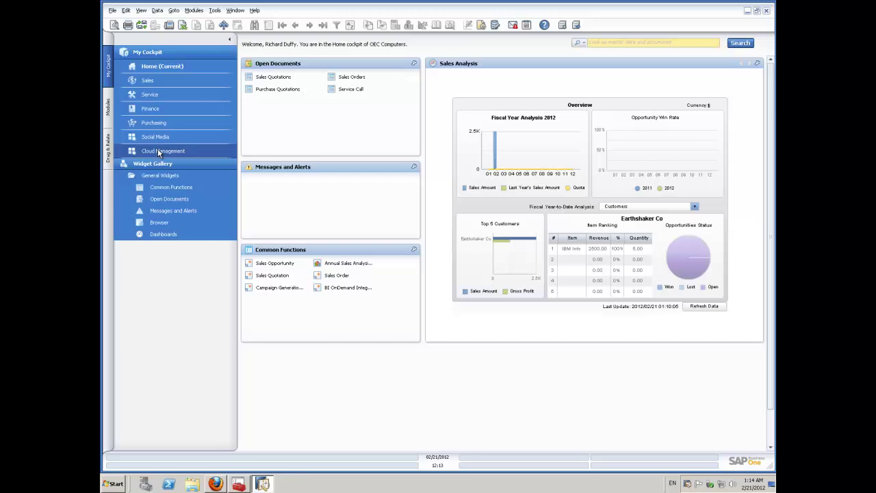
Activate the Cloud Management cockpit and place a Common Functions widget on it.
left_click(158, 152)
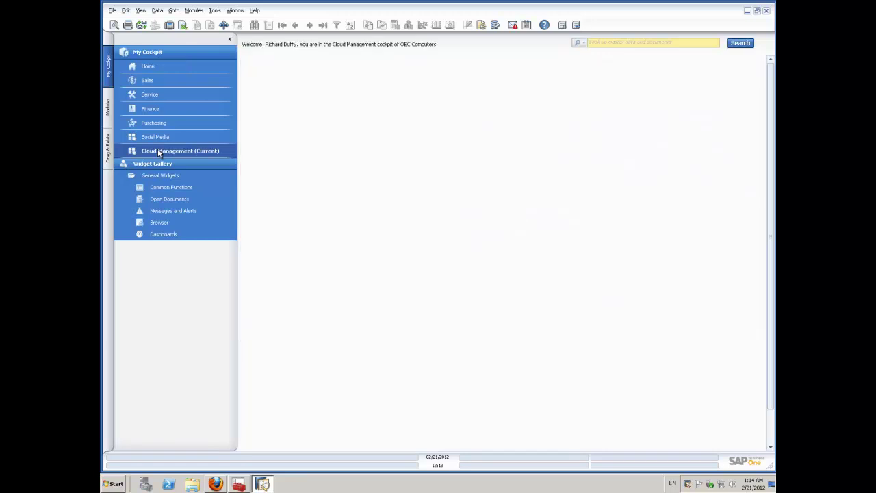
left_click_drag(169, 188, 415, 142)
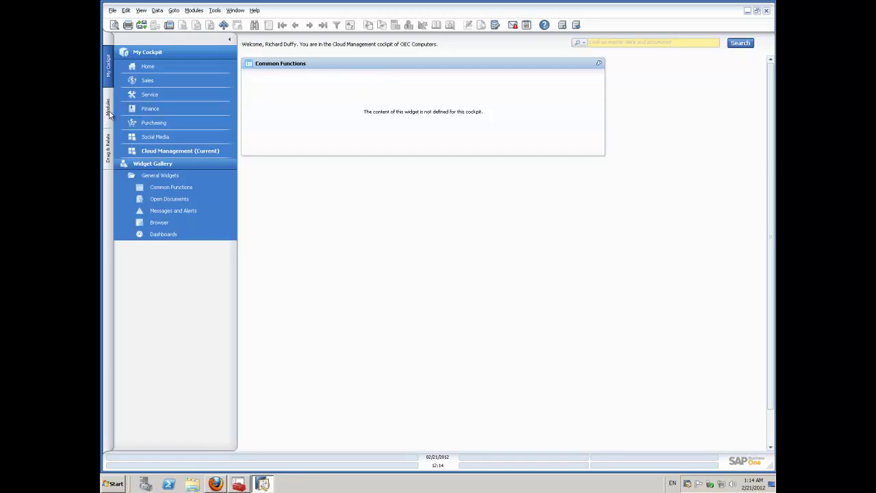
left_click(109, 111)
left_click(147, 54)
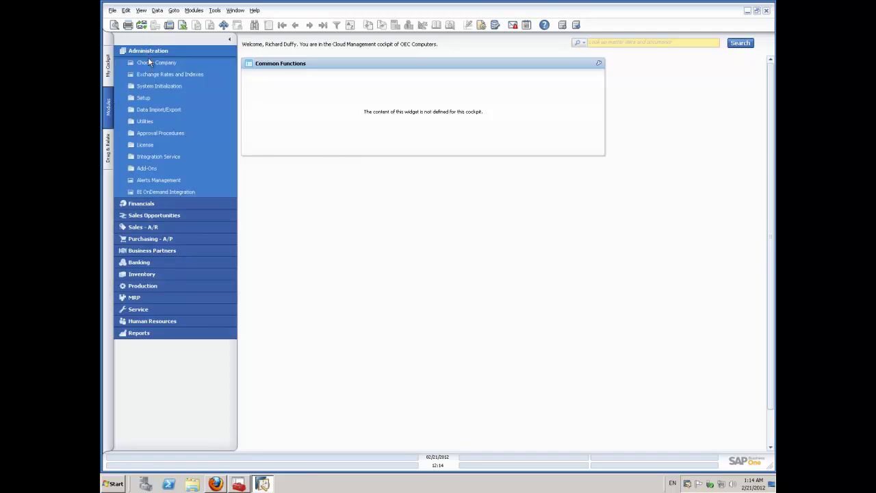
Add Users and License Administration shortcuts to the Common Functions widget.
left_click(145, 97)
left_click(155, 111)
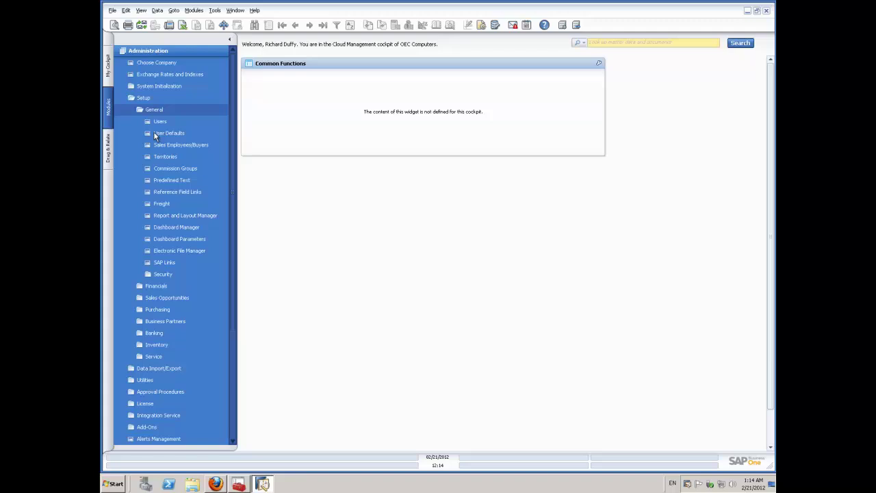
left_click_drag(161, 119, 337, 80)
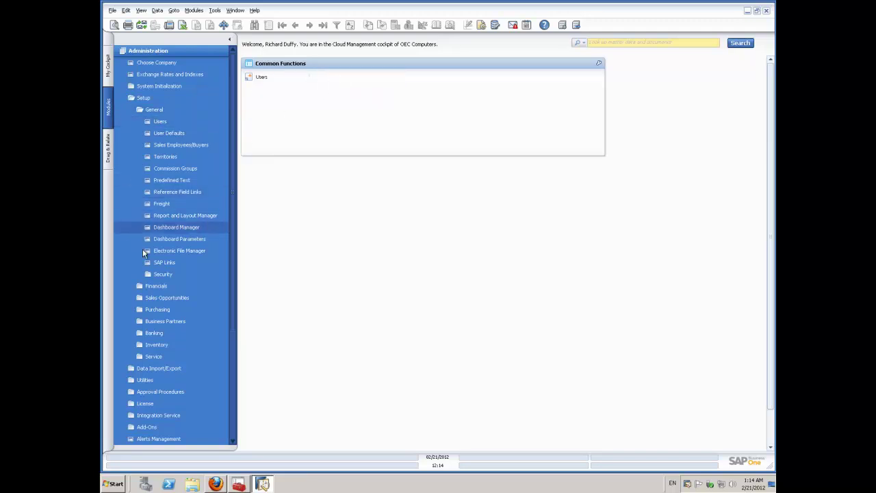
left_click(152, 405)
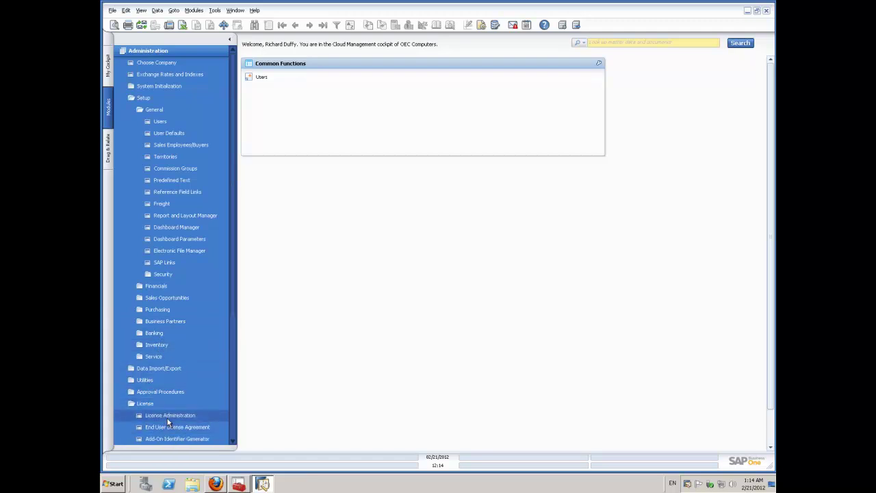
left_click_drag(167, 421, 336, 81)
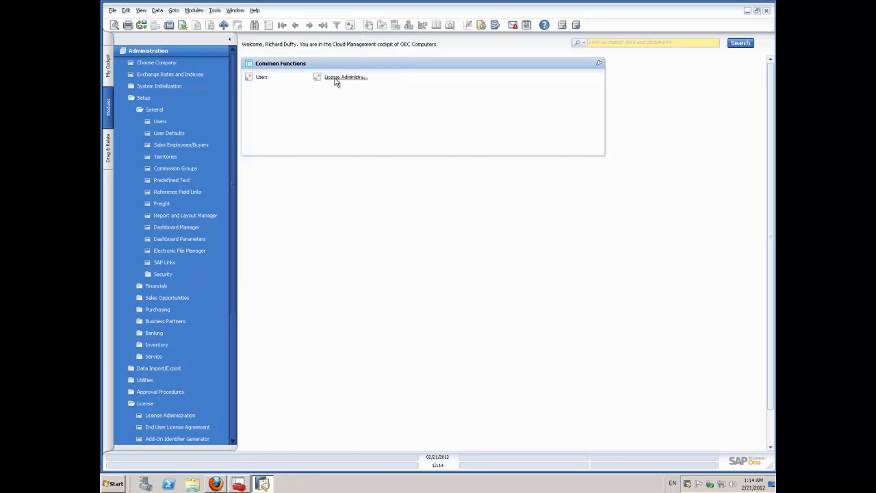
Add a General Authorizations shortcut from System Initialization > Authorizations to Common Functions.
left_click(145, 110)
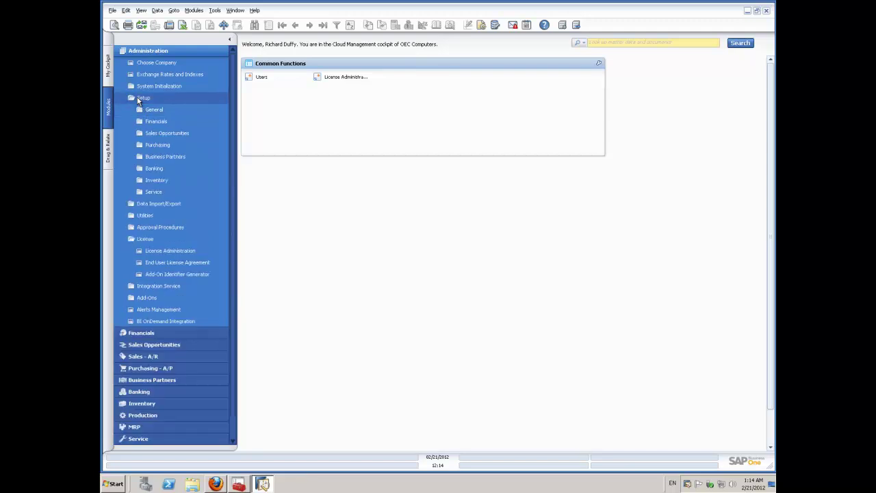
left_click(139, 101)
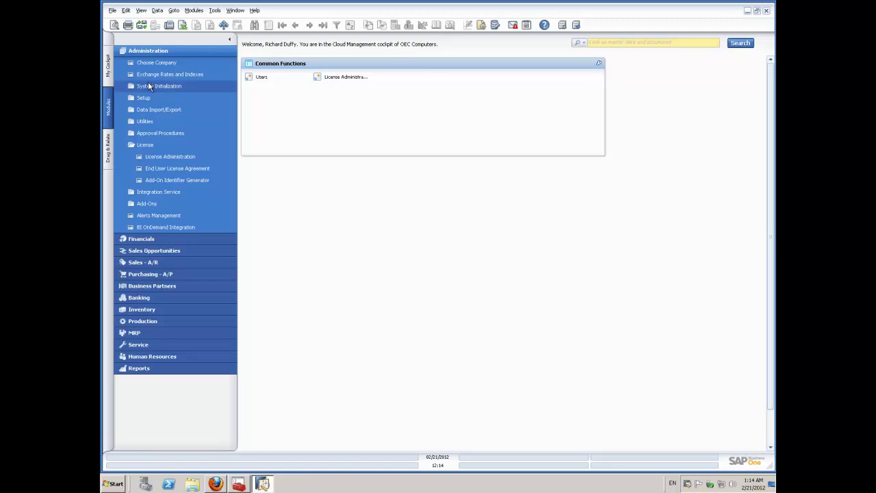
left_click(148, 85)
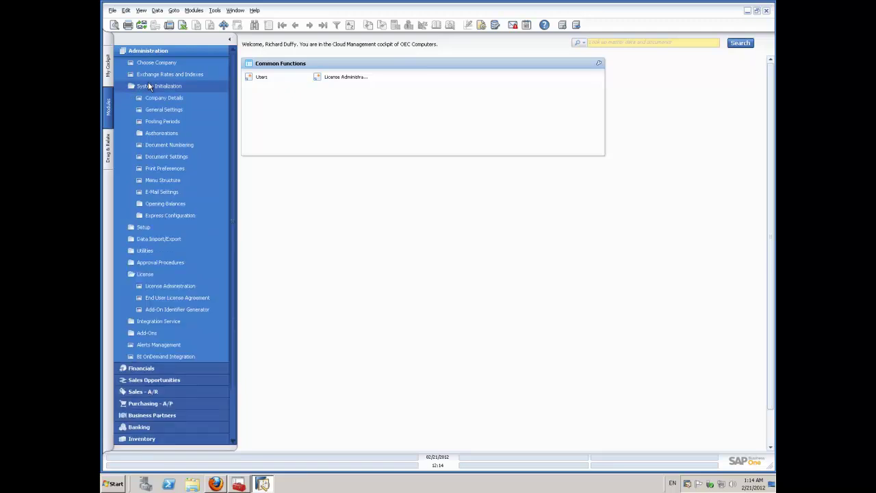
left_click(152, 134)
left_click_drag(168, 145, 450, 82)
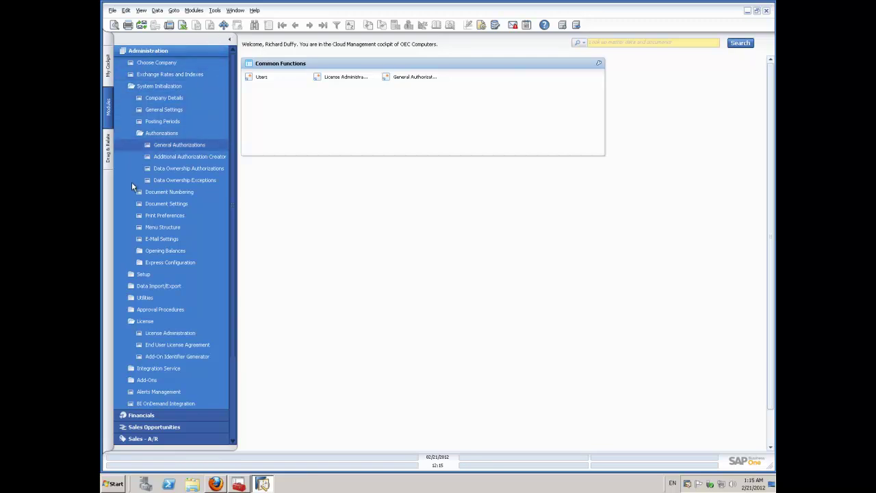
left_click(107, 64)
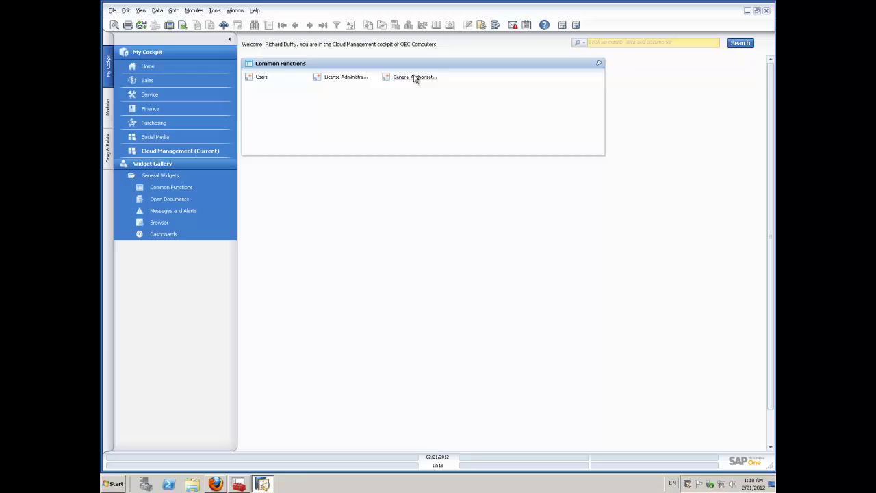
Open General Authorizations, select the user, and grant Full Authorization on every subject.
left_click(415, 78)
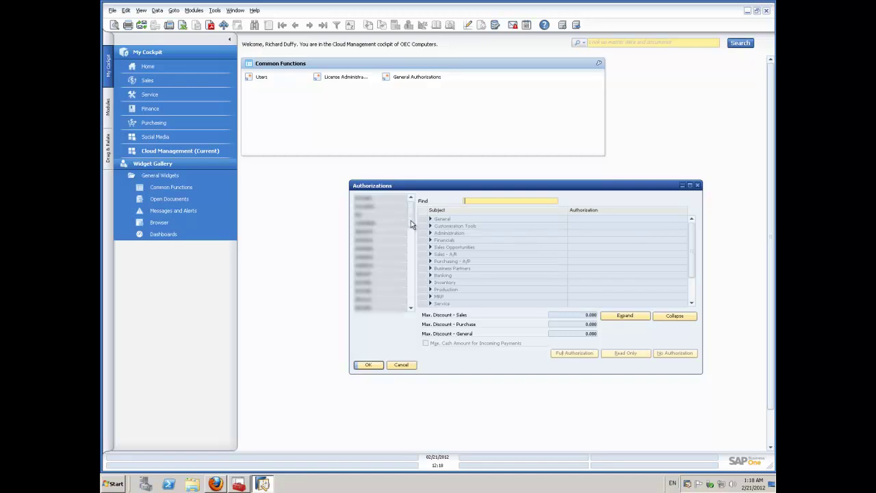
left_click(412, 284)
left_click_drag(412, 284, 412, 309)
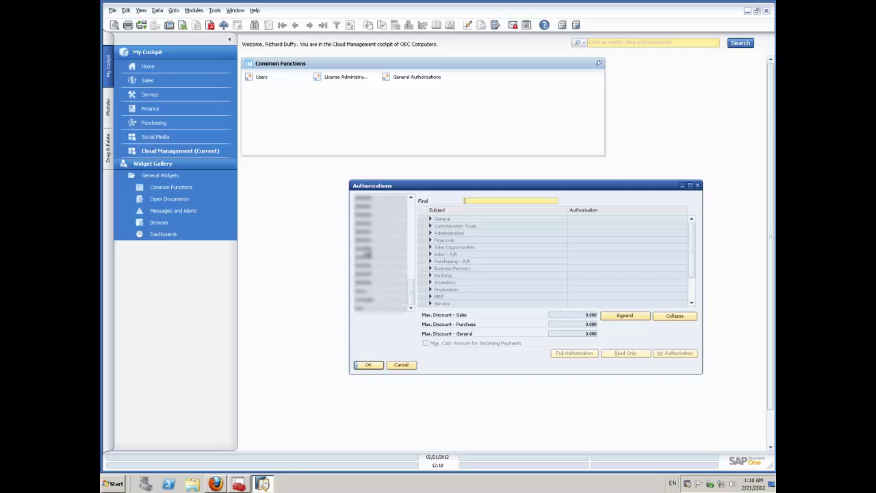
left_click(366, 254)
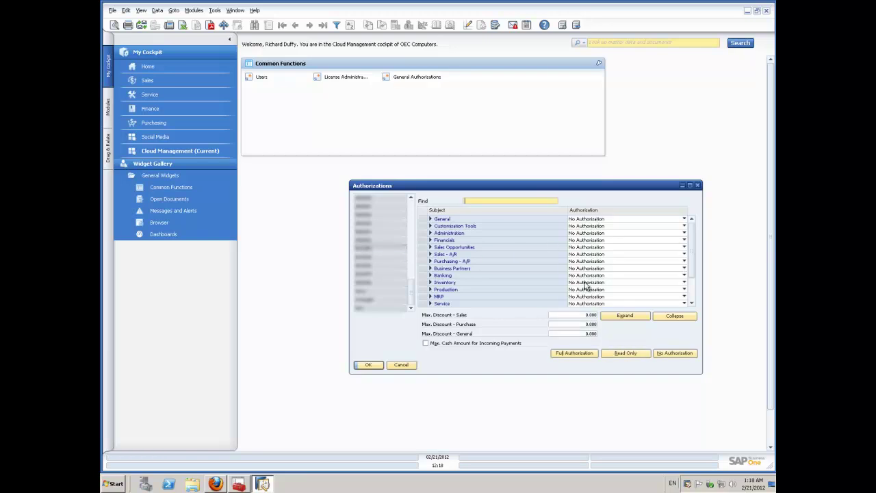
left_click(575, 353)
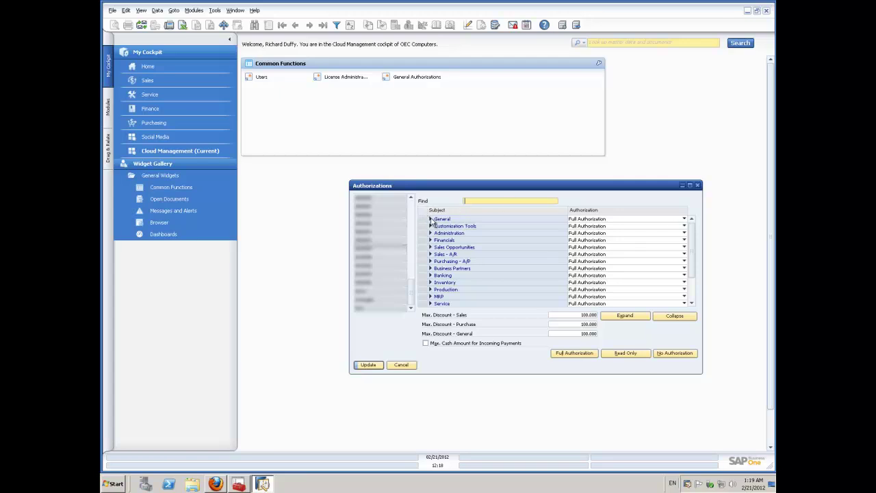
Set the user's Launch Application authorization under General to No Authorization and update.
left_click(431, 220)
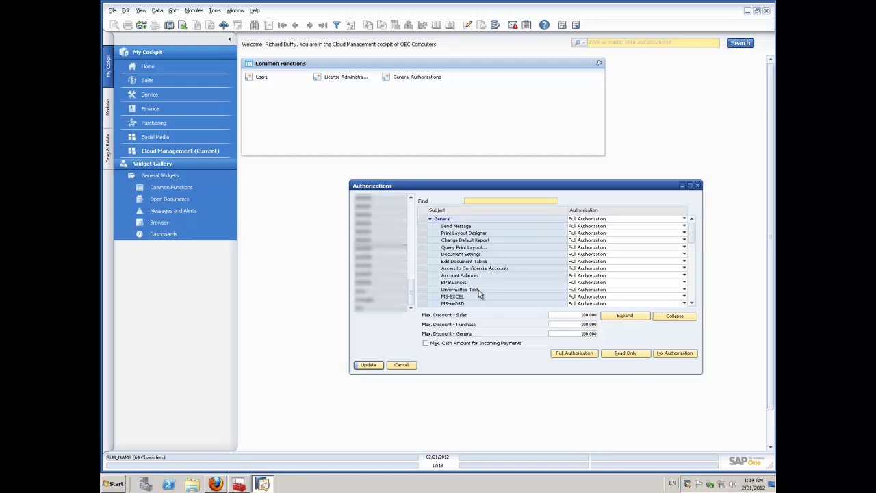
left_click(691, 303)
left_click(691, 303)
left_click(691, 303)
left_click(691, 303)
left_click(691, 303)
left_click(691, 303)
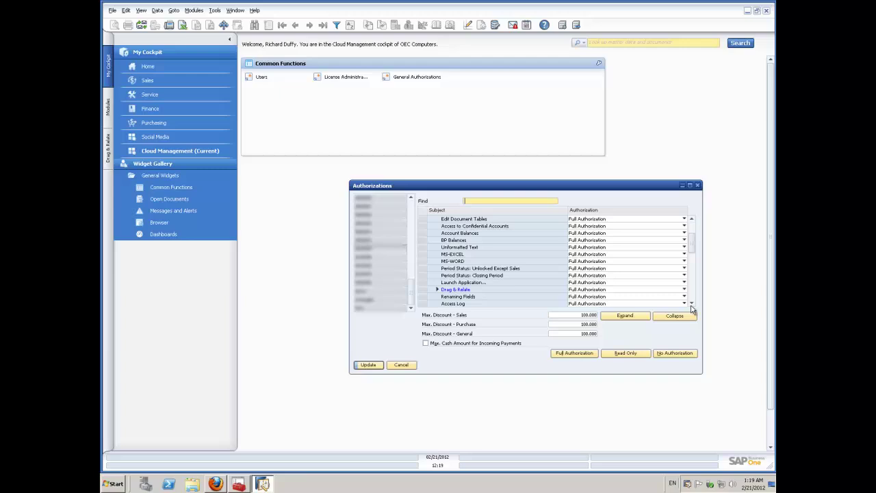
left_click(606, 281)
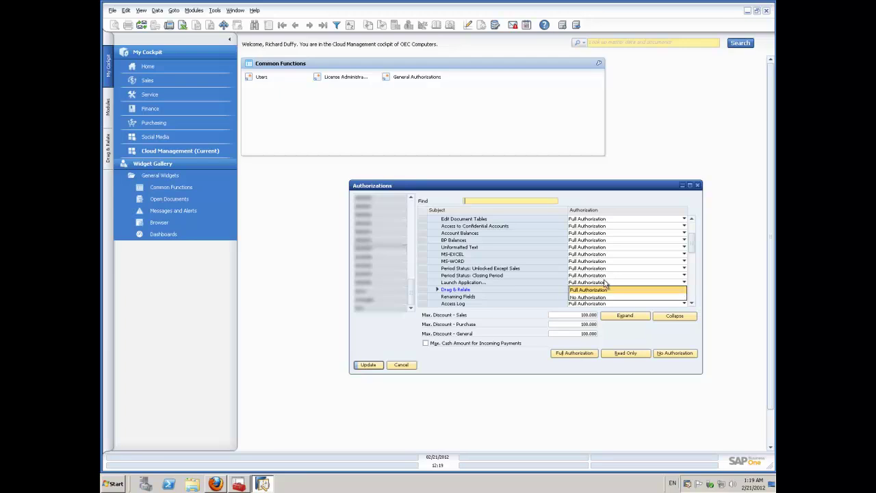
left_click(599, 297)
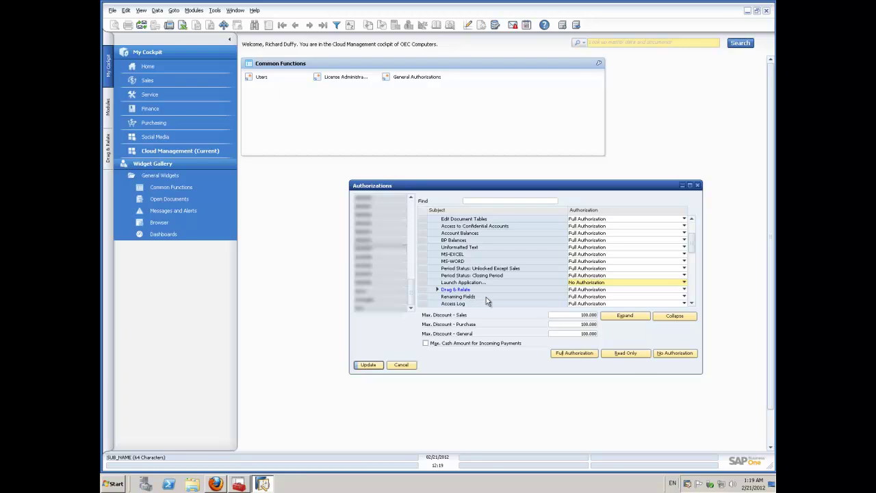
left_click(381, 365)
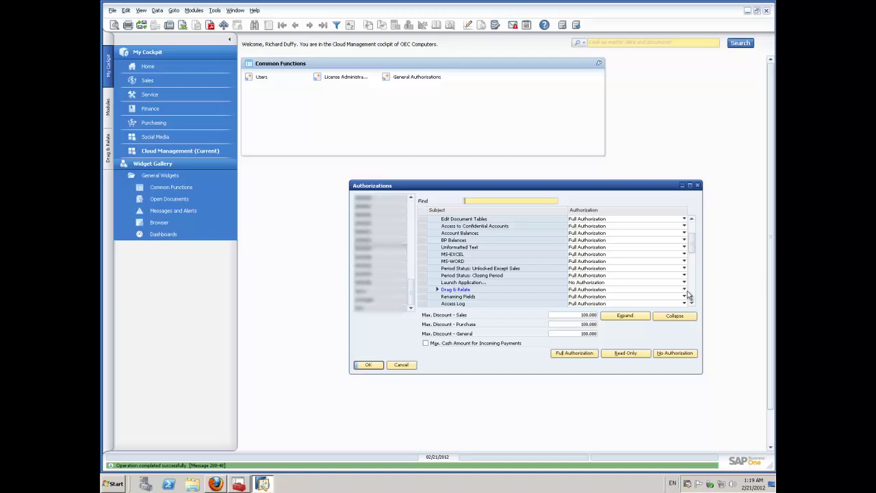
Set Execute Commands under Customization Tools to No Authorization.
left_click(692, 294)
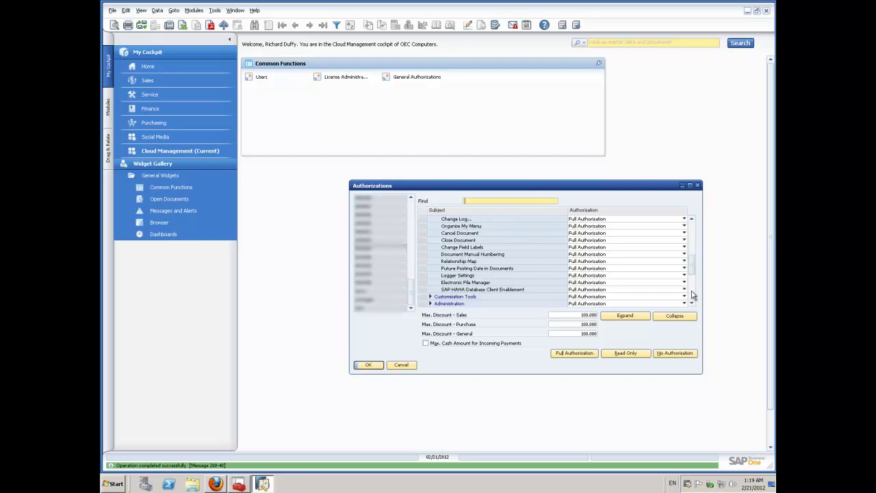
left_click(430, 296)
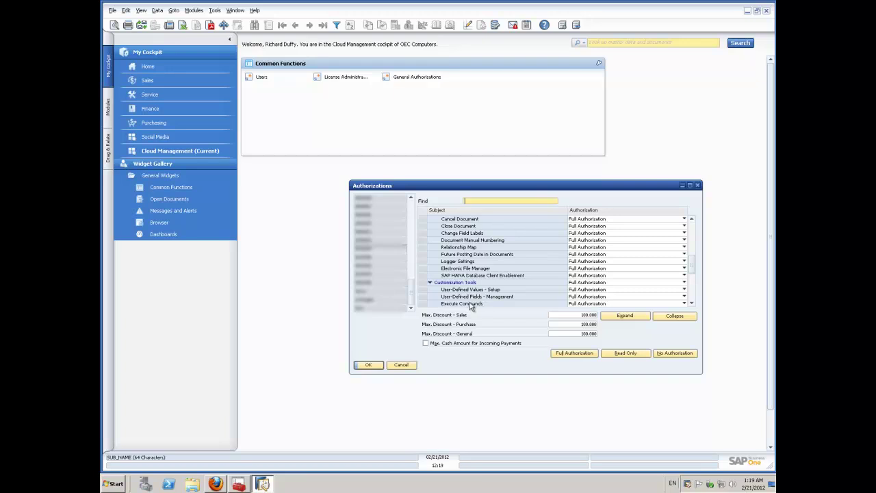
left_click(684, 304)
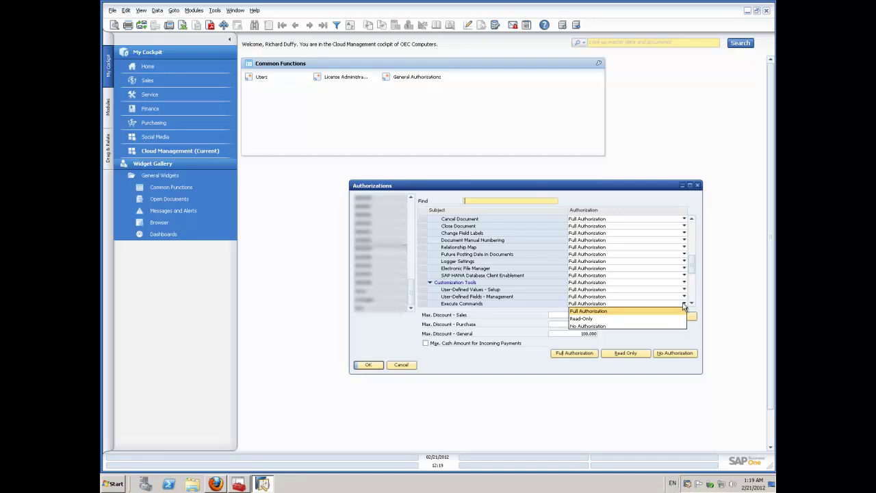
left_click(594, 327)
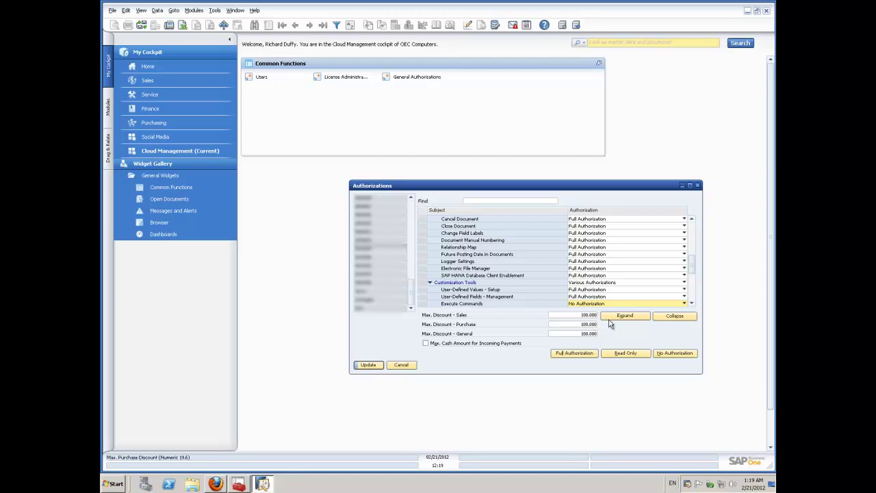
Save the Execute Commands change, then set Power User to No Authorization and update.
left_click(368, 364)
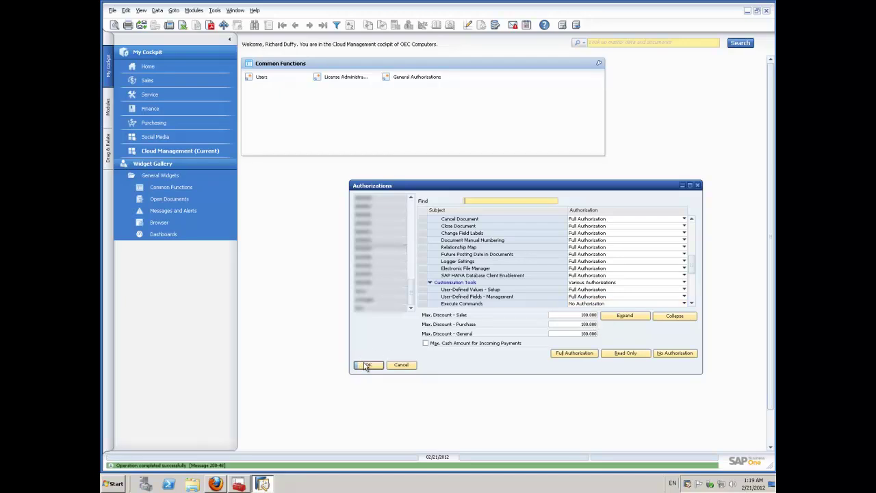
left_click_drag(692, 260, 691, 305)
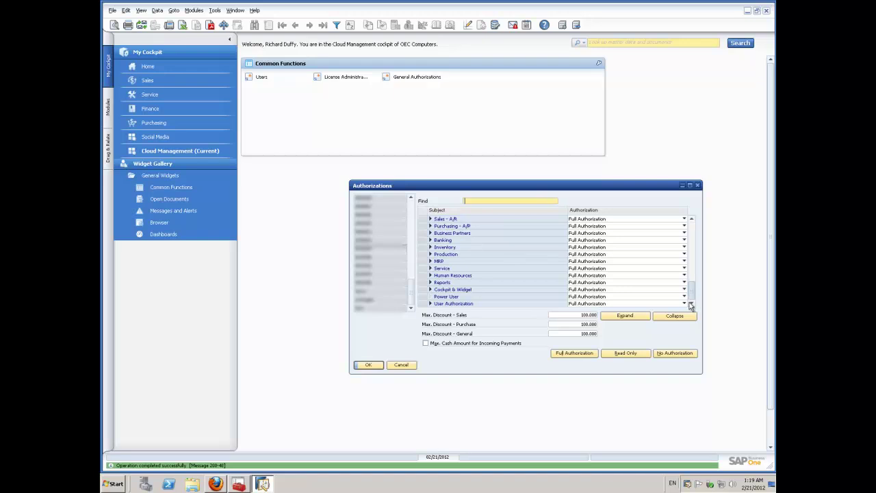
left_click(586, 302)
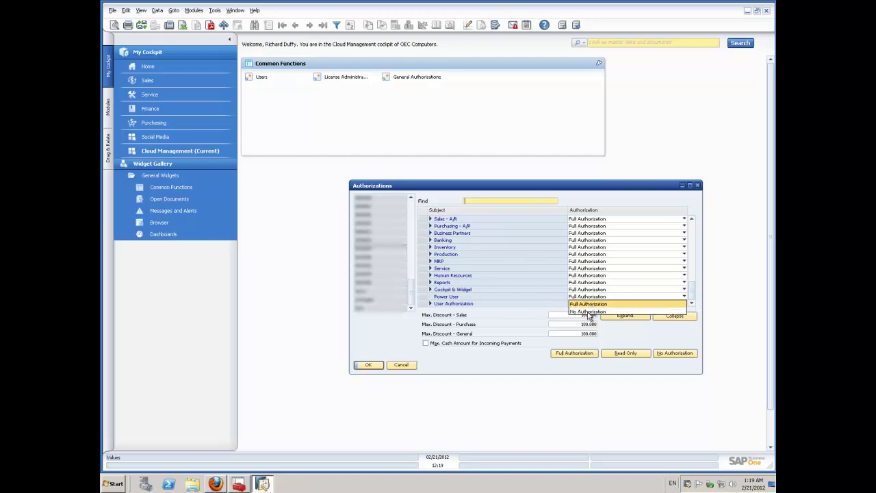
left_click(588, 312)
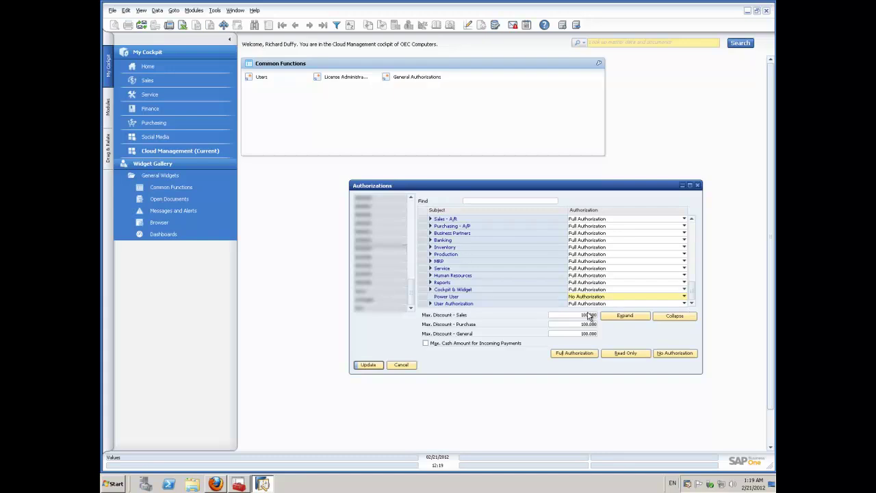
left_click(369, 365)
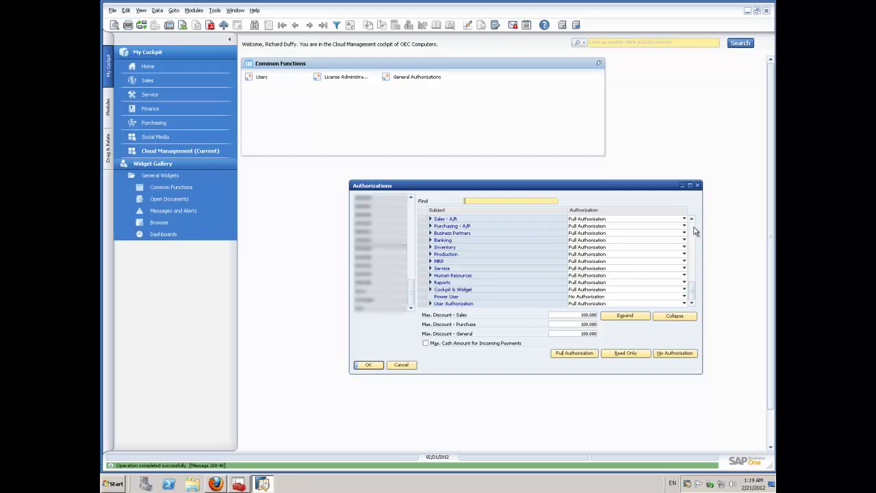
Collapse General and Customization Tools and close the Authorizations window with OK.
scroll(693, 232, "down", 8)
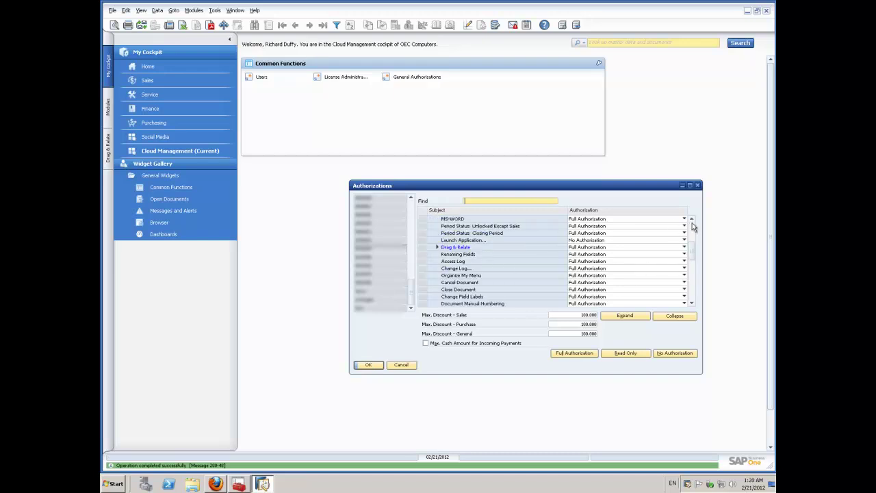
scroll(692, 226, "up", 4)
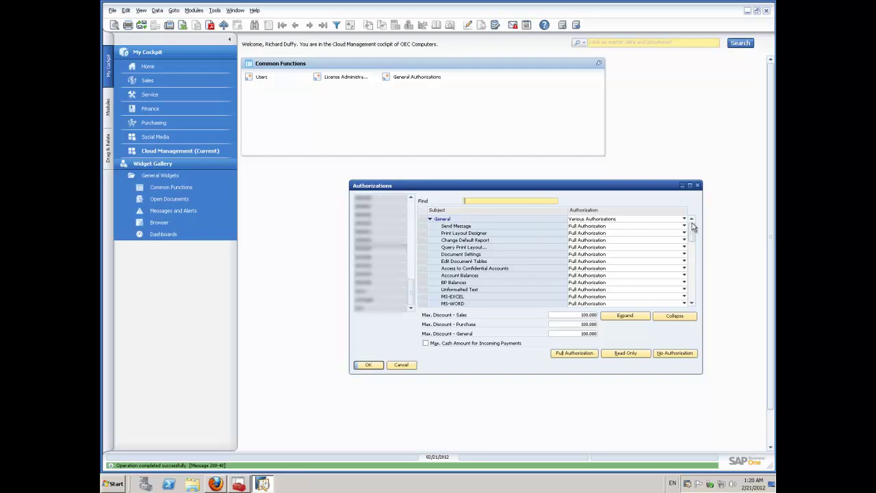
left_click(431, 219)
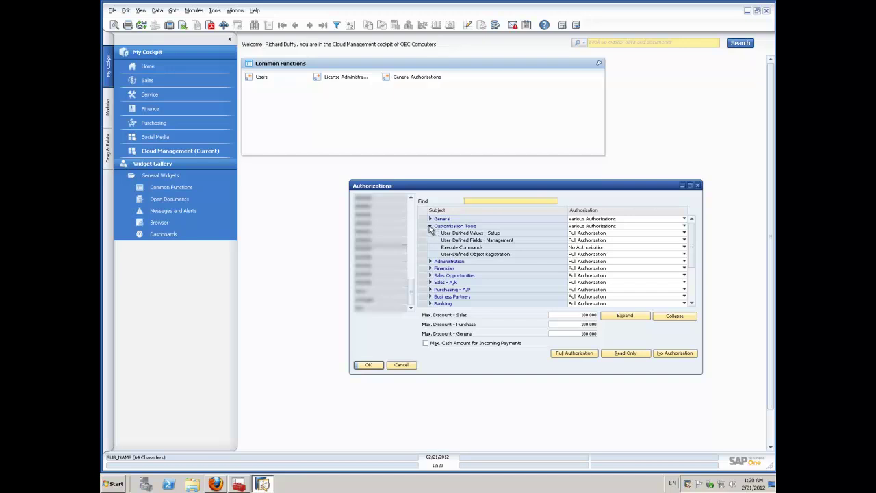
left_click(431, 227)
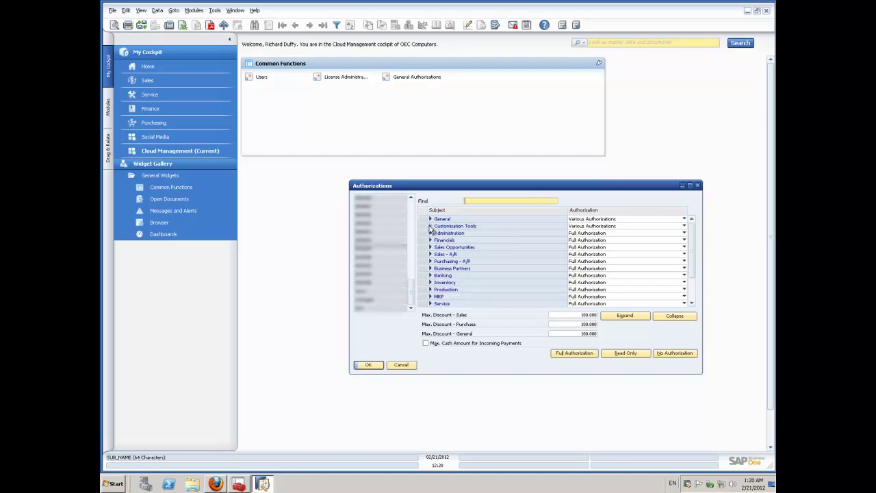
left_click(367, 365)
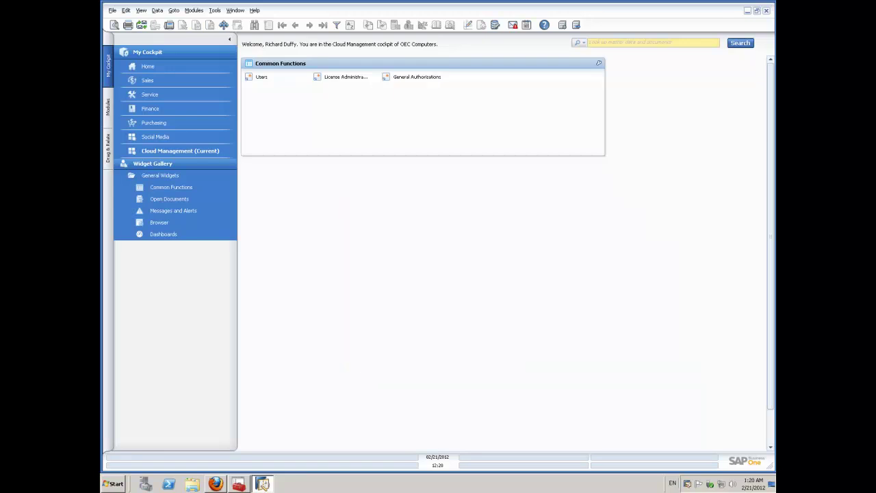